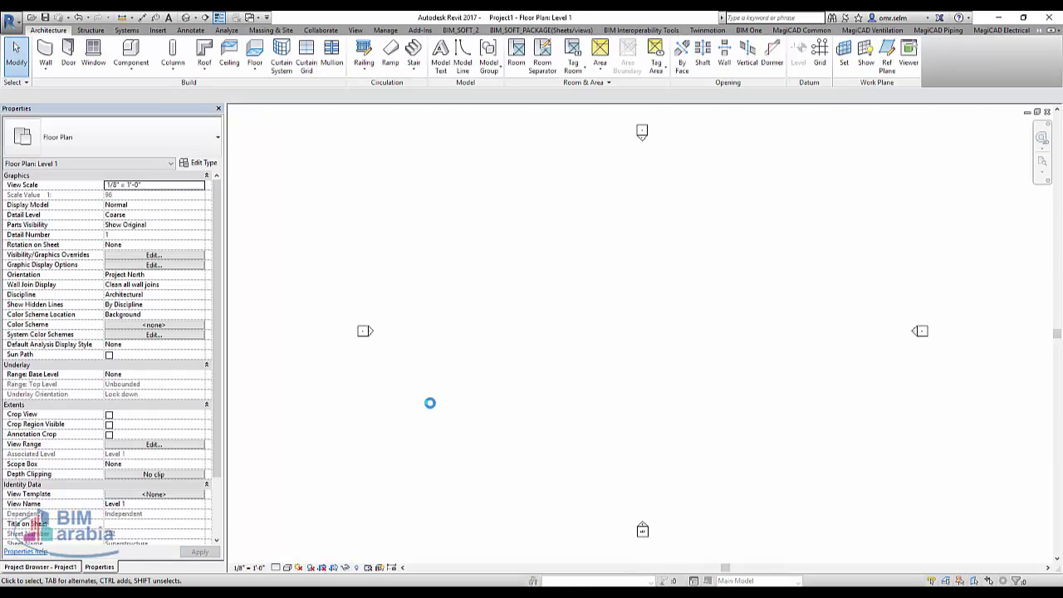
# Start the Wall command to place Generic - 8" walls on the Level 1 plan.
pyautogui.click(46, 54)
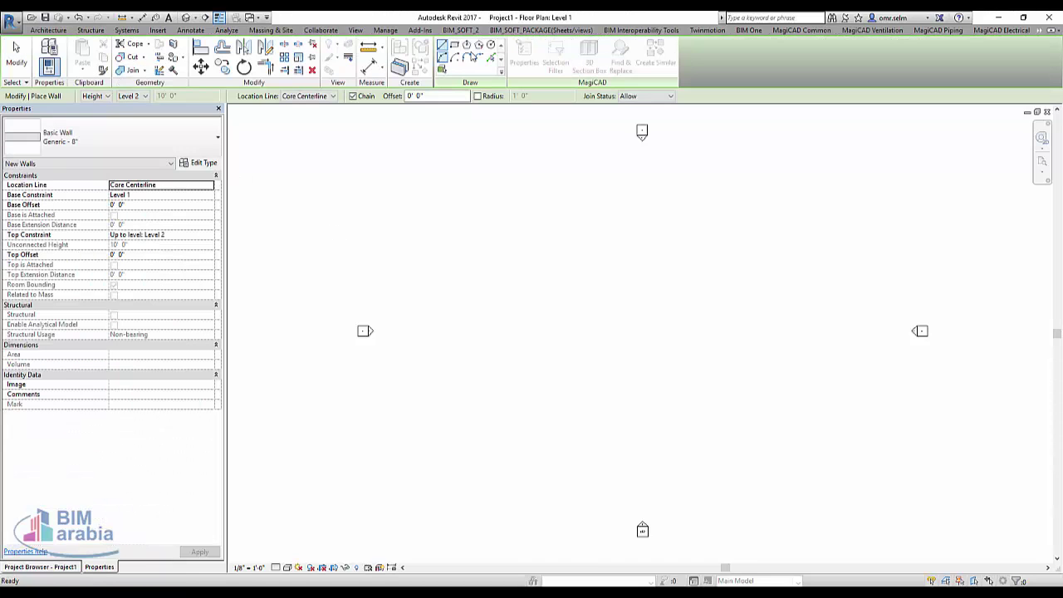
# Draw a 180° Generic - 8" arc wall bulging left between two vertically aligned points, then end the command.
pyautogui.click(562, 258)
pyautogui.click(562, 404)
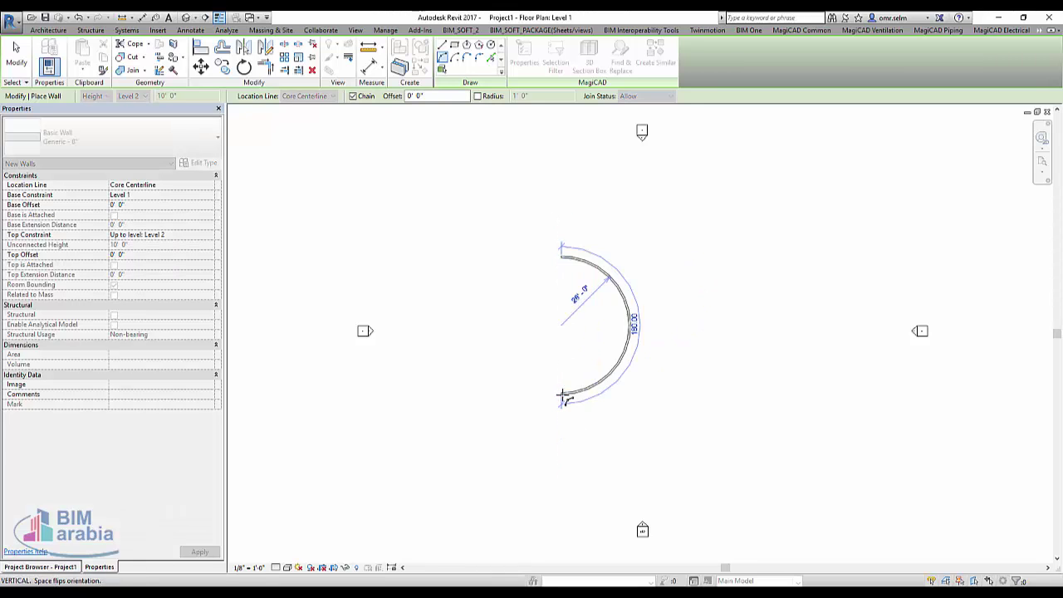
pyautogui.scroll(2, 515, 357)
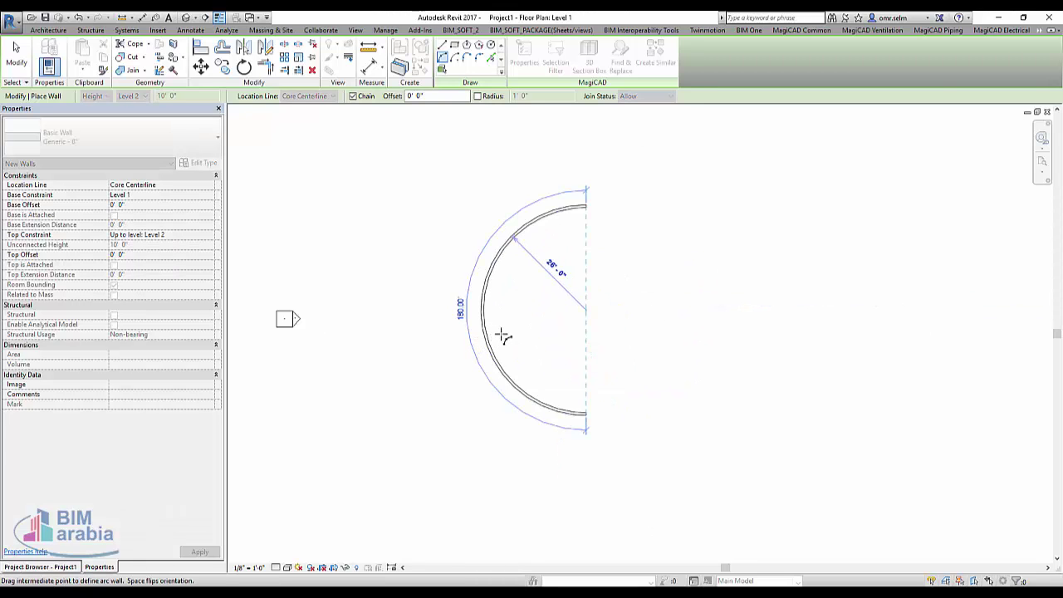
pyautogui.click(508, 329)
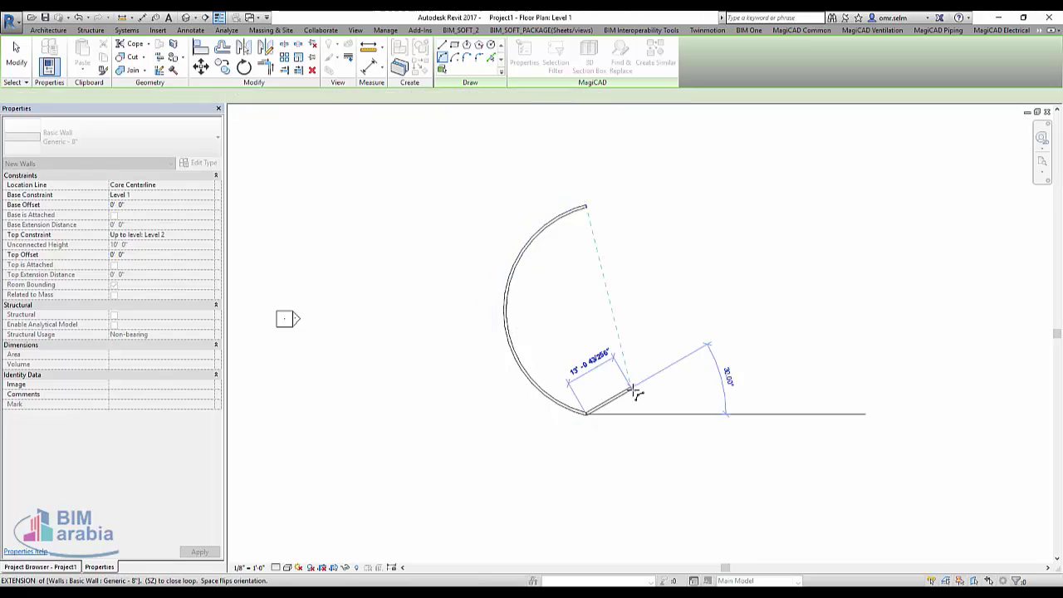
pyautogui.rightClick(439, 301)
pyautogui.click(506, 313)
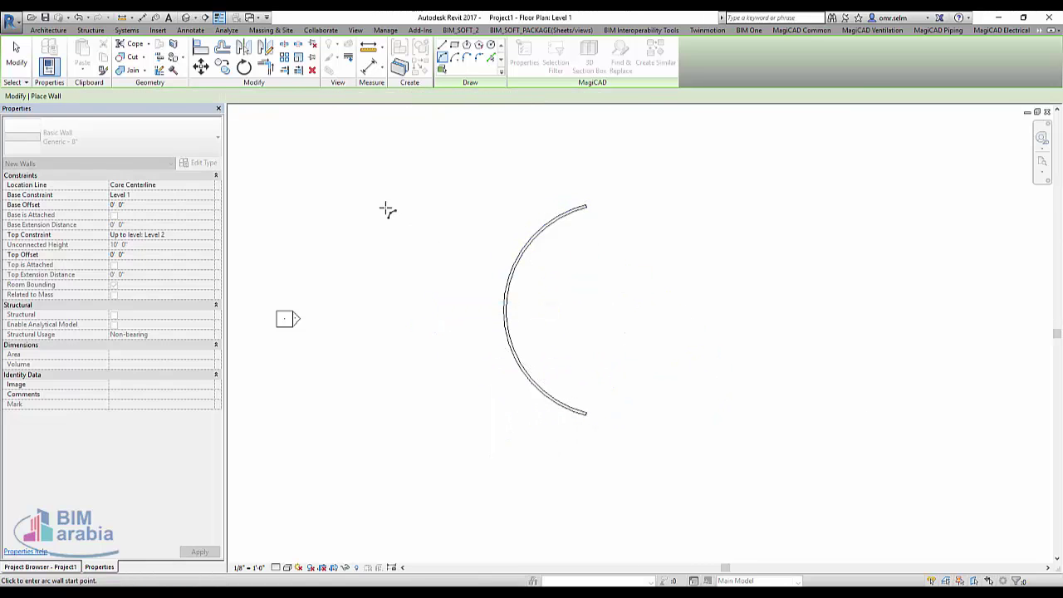
pyautogui.press('Escape')
# Change the arc wall's type to Curtain Wall in the Type Selector.
pyautogui.click(523, 249)
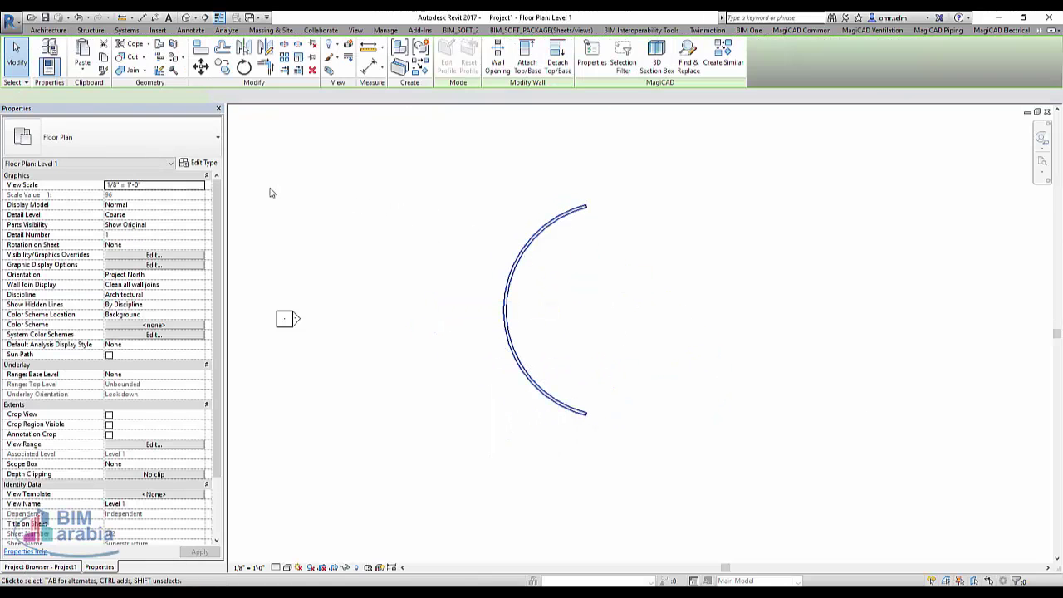
pyautogui.click(116, 139)
pyautogui.scroll(-2, 120, 328)
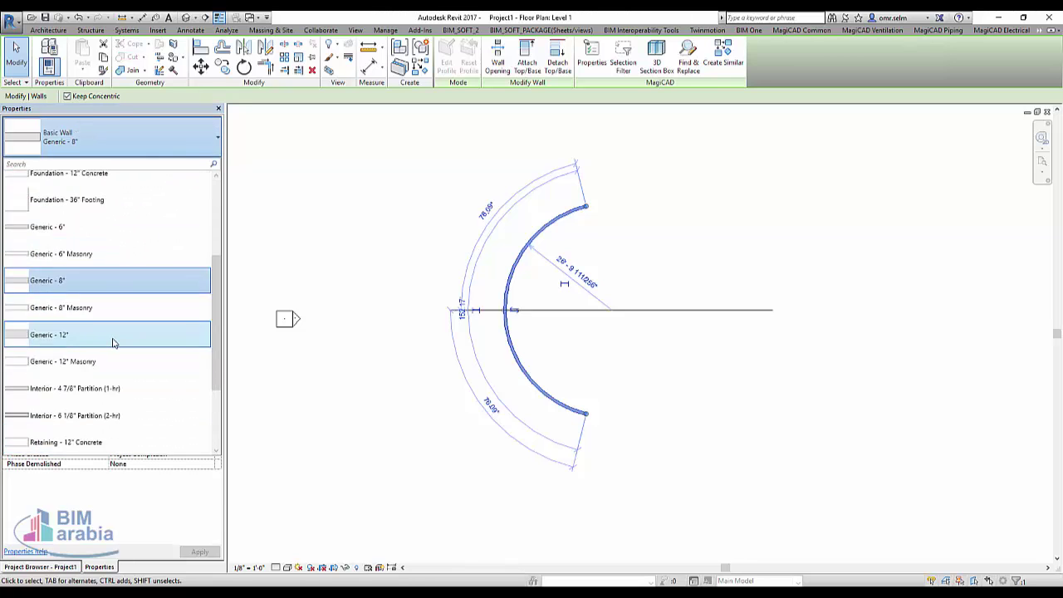
pyautogui.scroll(-2, 119, 349)
pyautogui.click(120, 365)
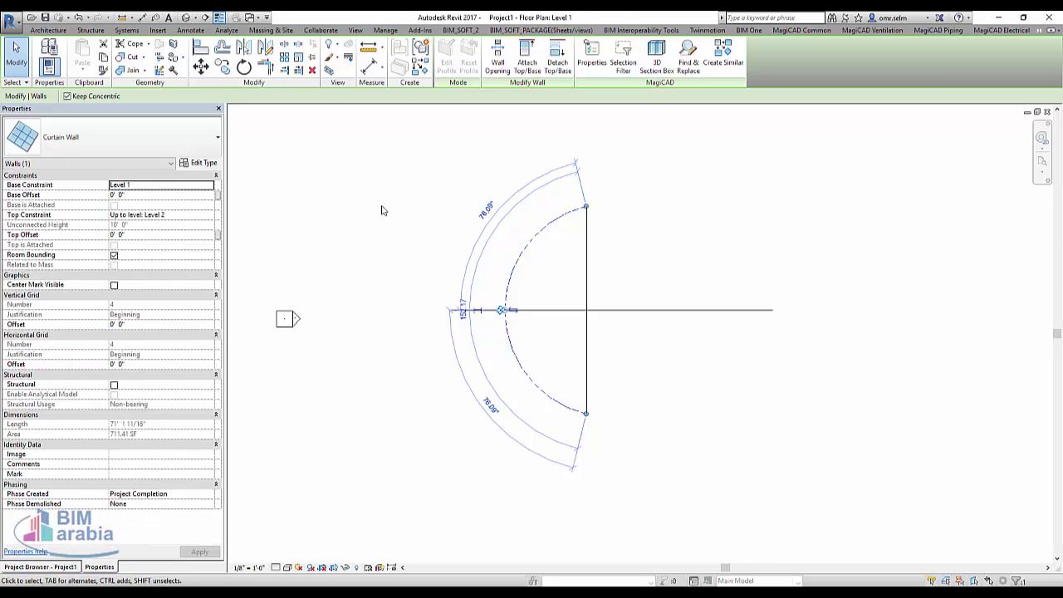
pyautogui.click(54, 30)
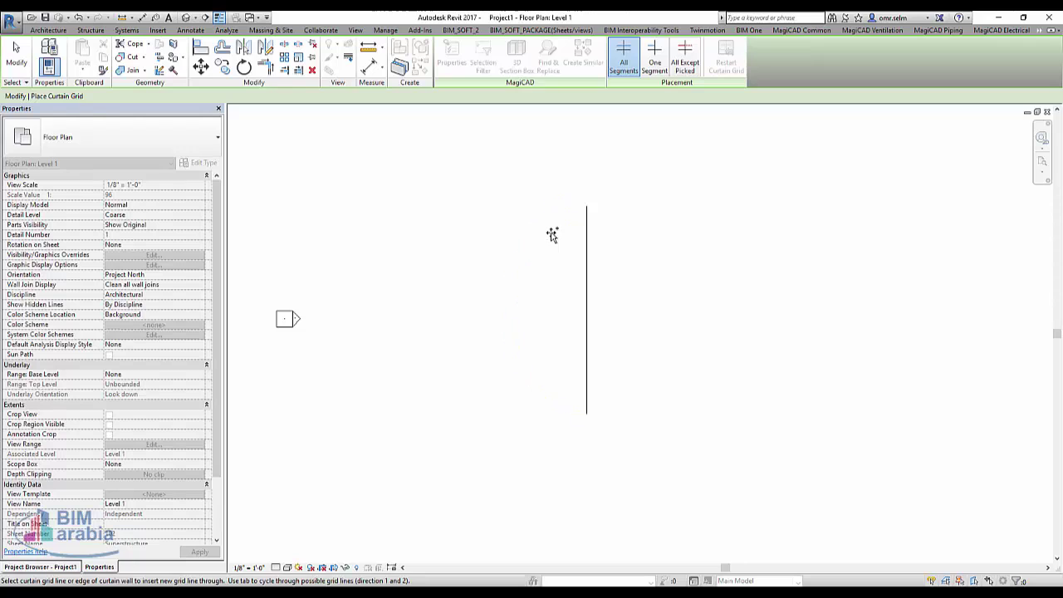
# Place five vertical curtain grid lines along the arc, faceting the wall into straight panels.
pyautogui.click(535, 231)
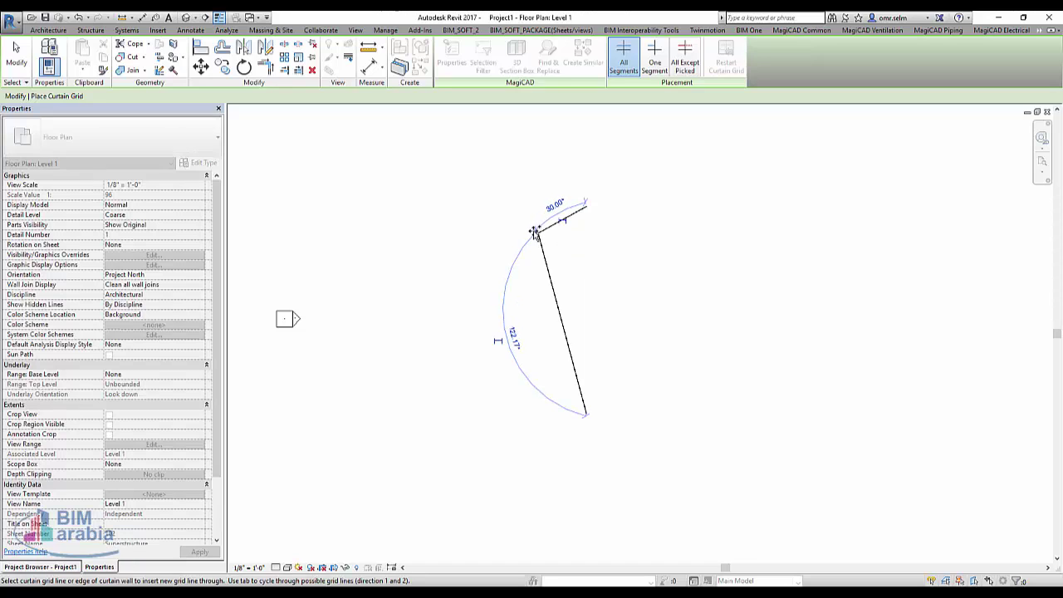
pyautogui.click(511, 273)
pyautogui.click(503, 330)
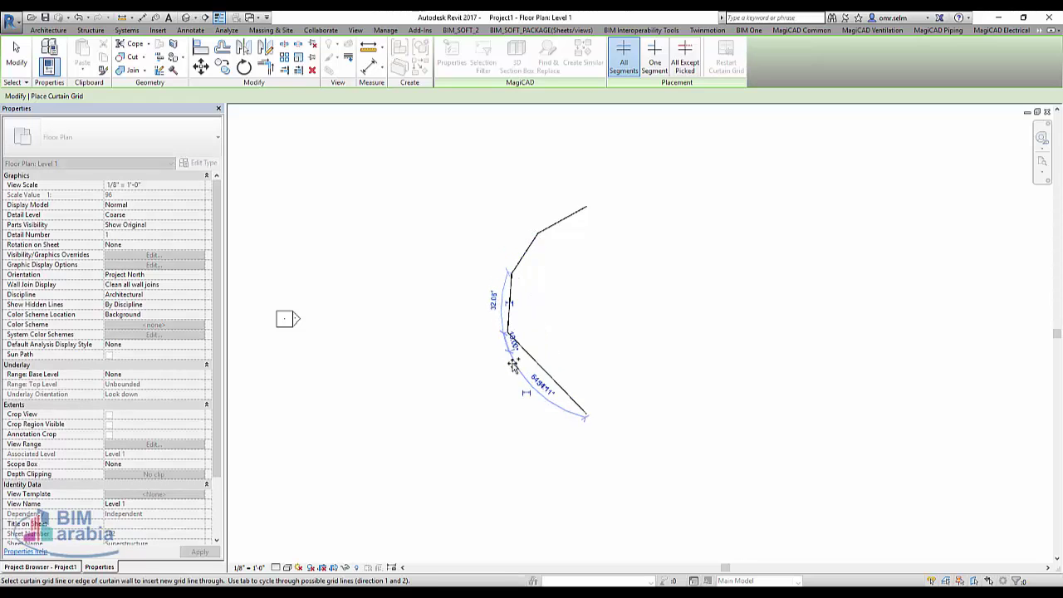
pyautogui.click(518, 370)
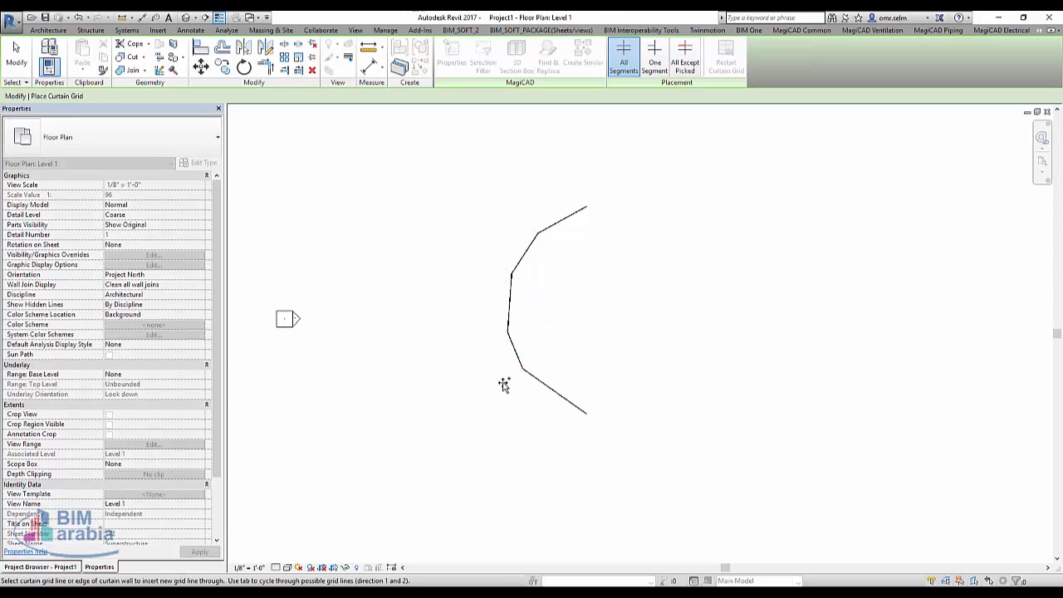
pyautogui.click(545, 404)
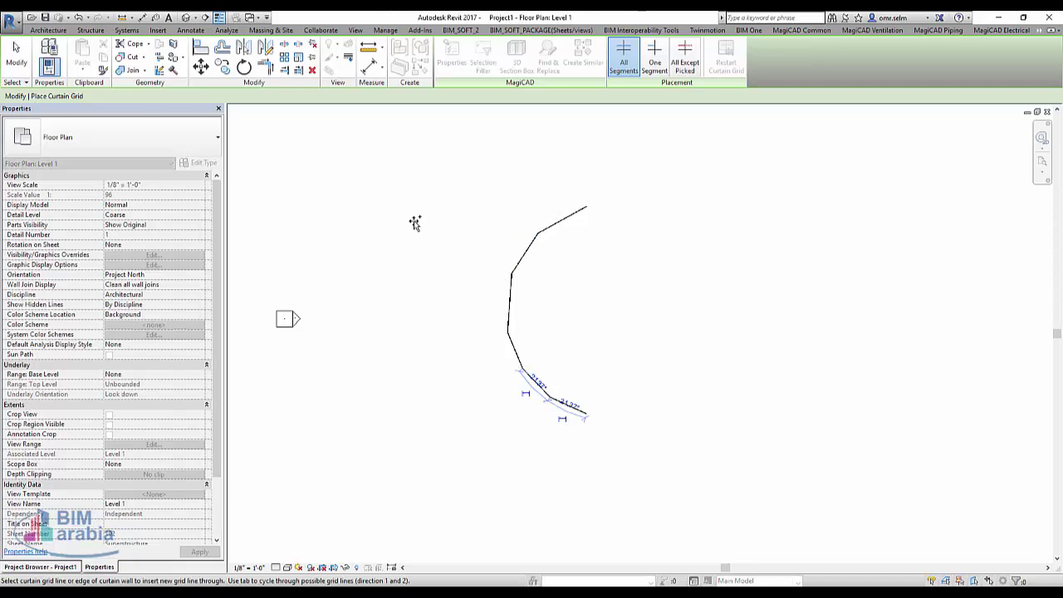
pyautogui.press('Escape')
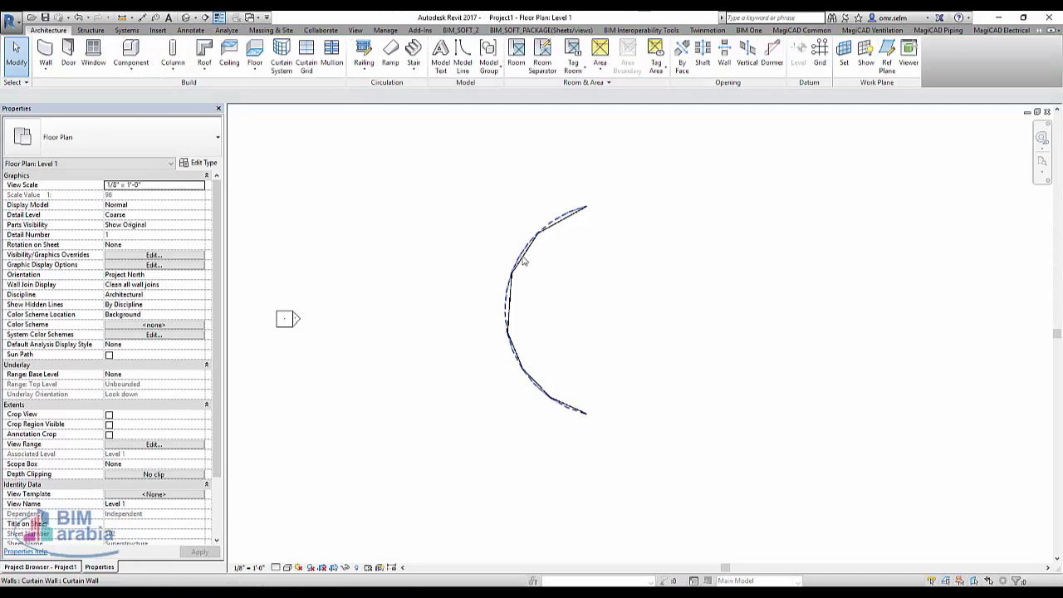
# In the 3D view, add a mid-height horizontal curtain grid giving two 5'-0" rows.
pyautogui.click(188, 18)
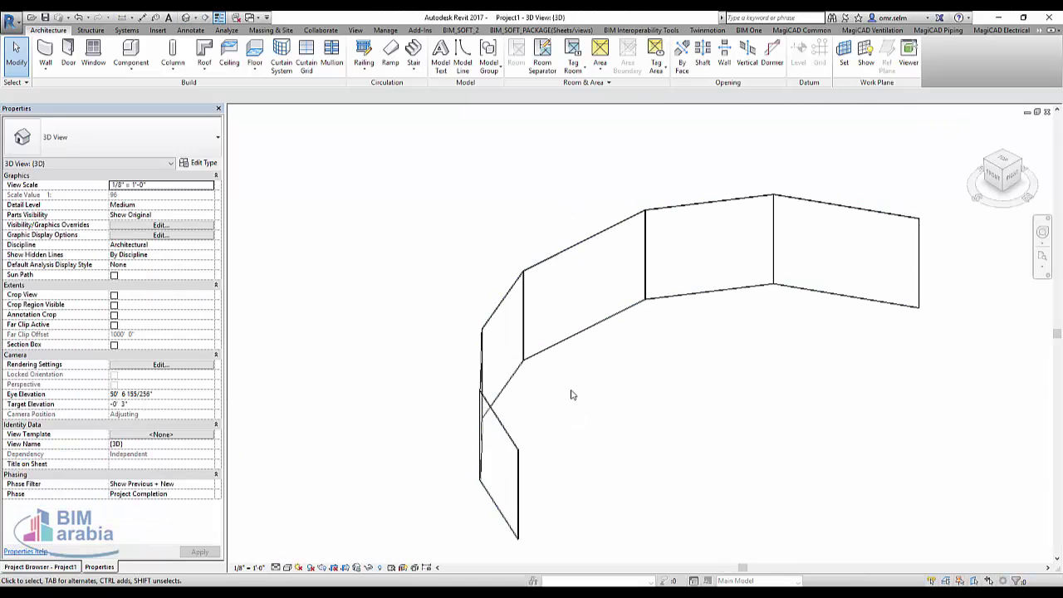
pyautogui.moveTo(570, 391)
pyautogui.keyDown('shift'); pyautogui.mouseDown(button='middle')
pyautogui.moveTo(711, 406)
pyautogui.moveTo(866, 332)
pyautogui.mouseUp(button='middle'); pyautogui.keyUp('shift')
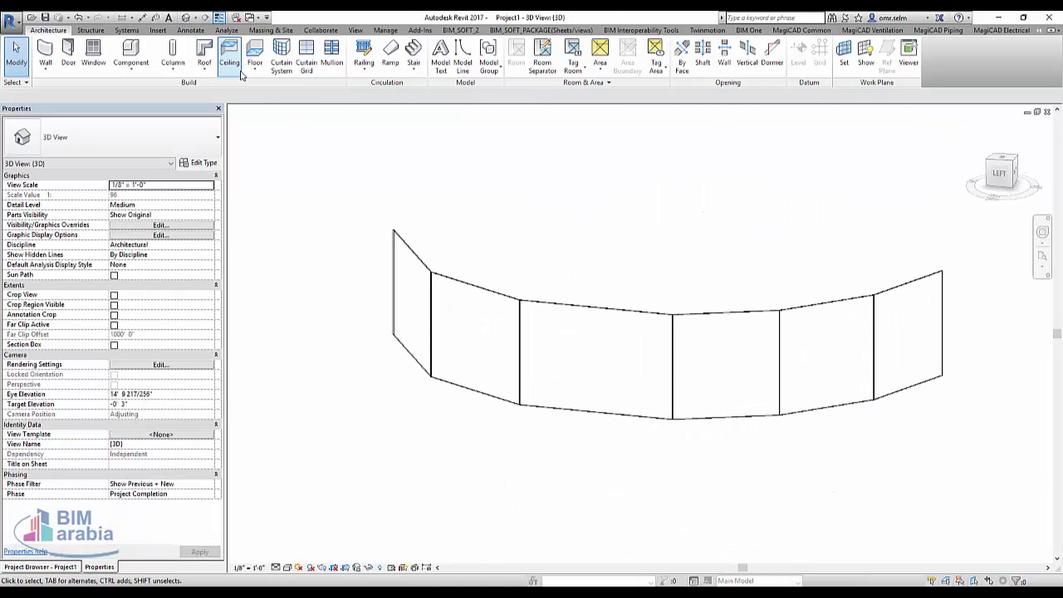
pyautogui.click(306, 55)
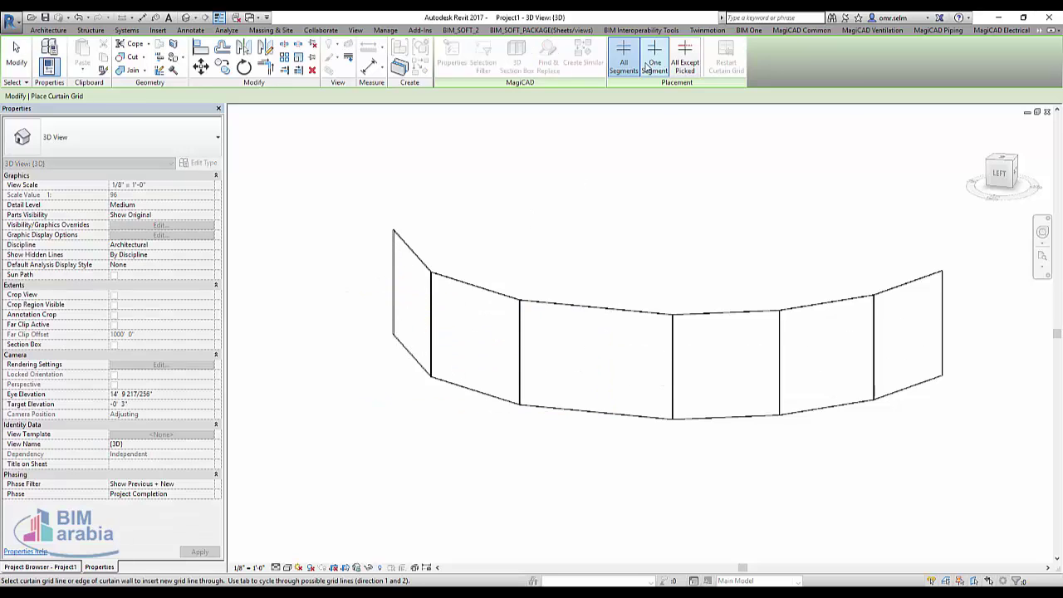
pyautogui.click(424, 330)
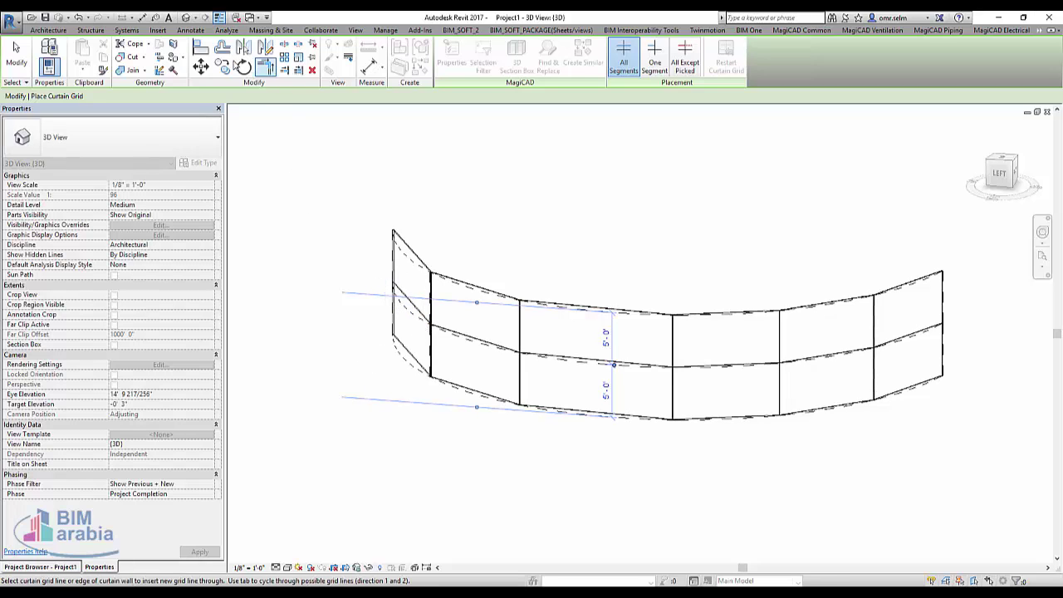
pyautogui.click(49, 31)
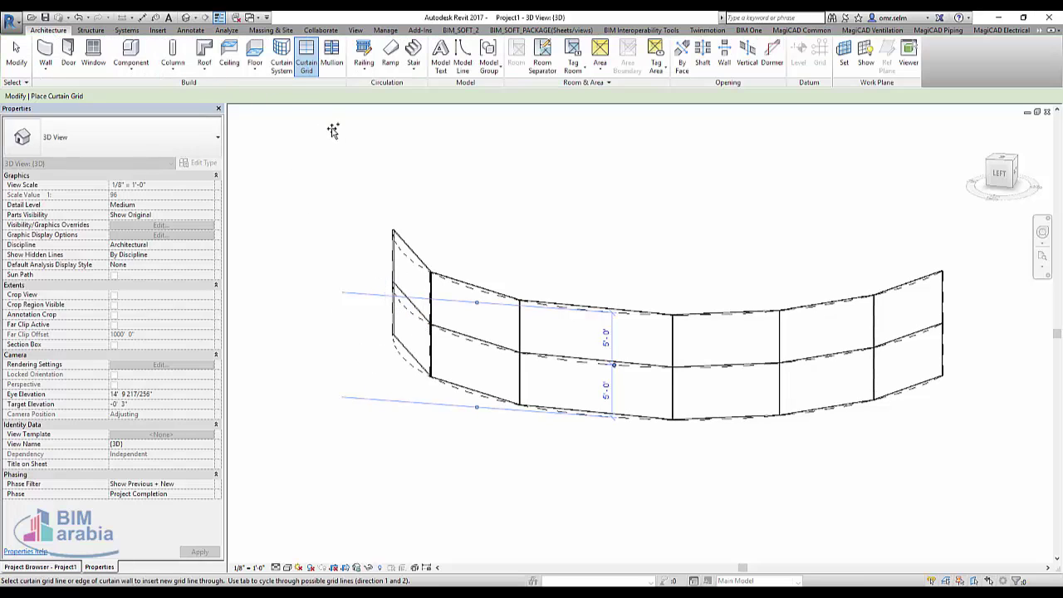
# Add mullions on the curtain wall's vertical grid lines.
pyautogui.click(331, 57)
pyautogui.scroll(5, 432, 296)
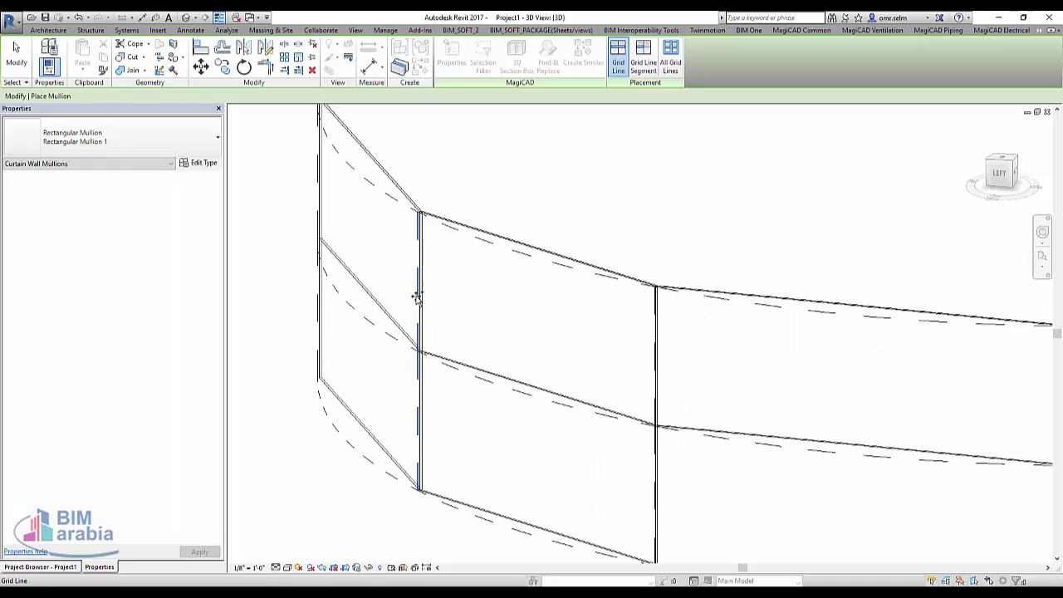
pyautogui.click(418, 294)
pyautogui.click(662, 347)
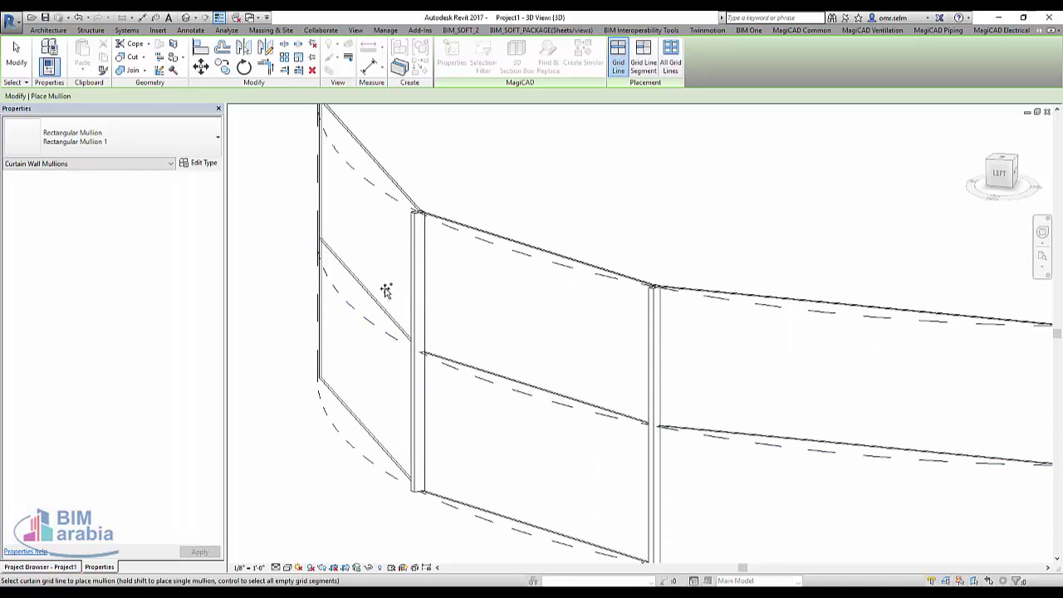
pyautogui.scroll(-5, 386, 290)
pyautogui.click(678, 327)
pyautogui.click(810, 336)
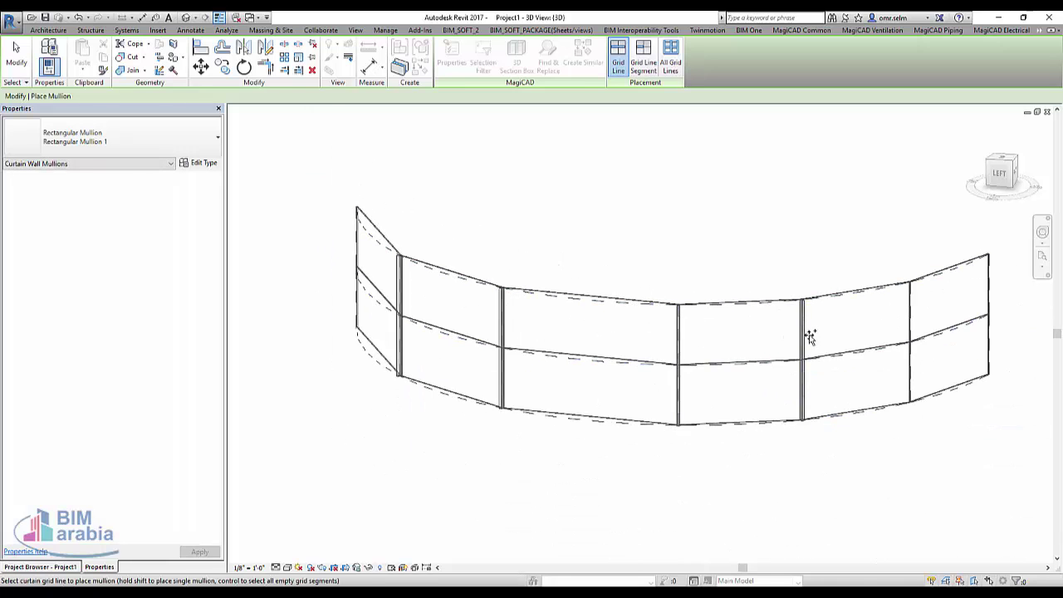
# Add mullions on the side edges and the top and middle horizontal grid lines.
pyautogui.click(910, 324)
pyautogui.click(989, 303)
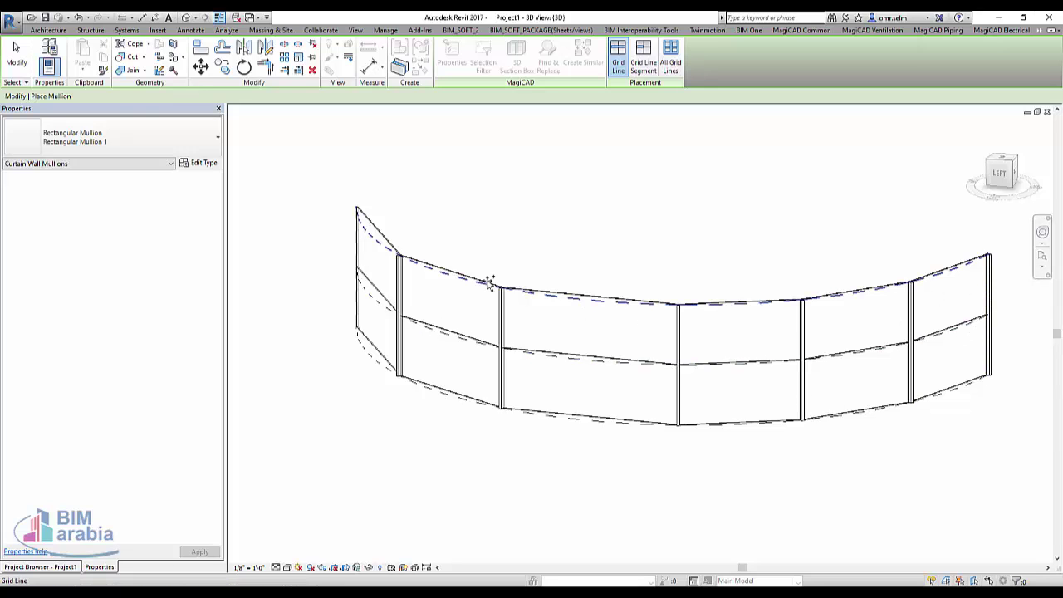
pyautogui.click(357, 257)
pyautogui.click(367, 228)
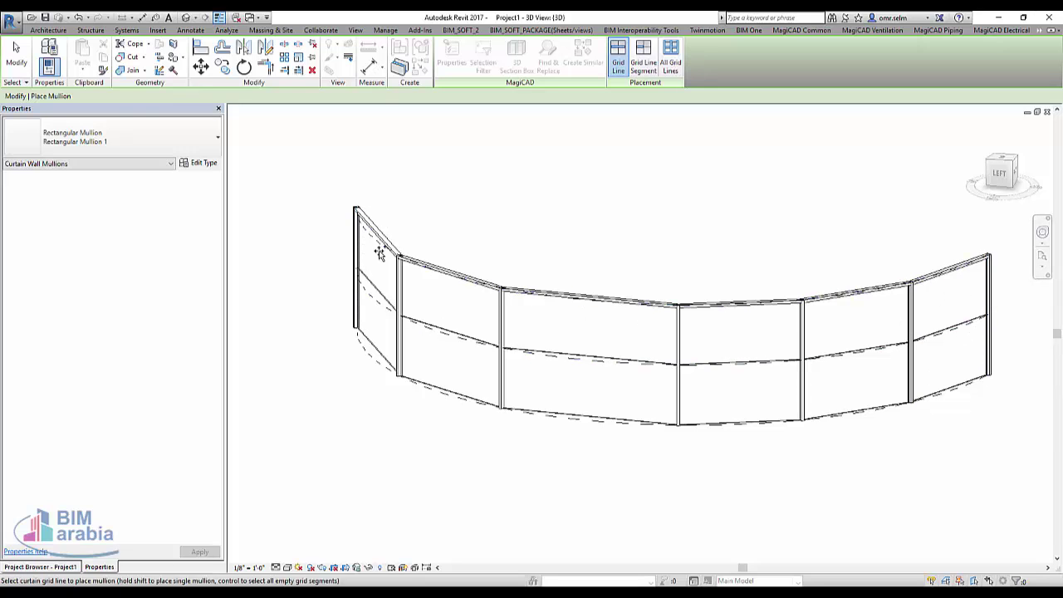
pyautogui.click(375, 292)
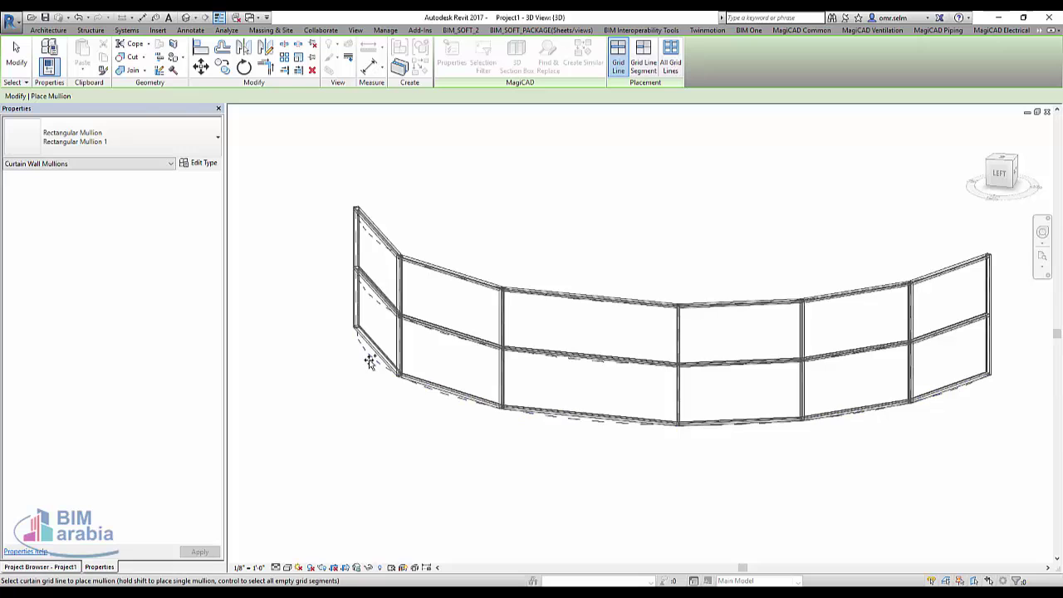
pyautogui.press('Escape')
# Undo the manual mullions and grid lines, leaving a plain undivided curtain wall.
pyautogui.scroll(-3, 374, 407)
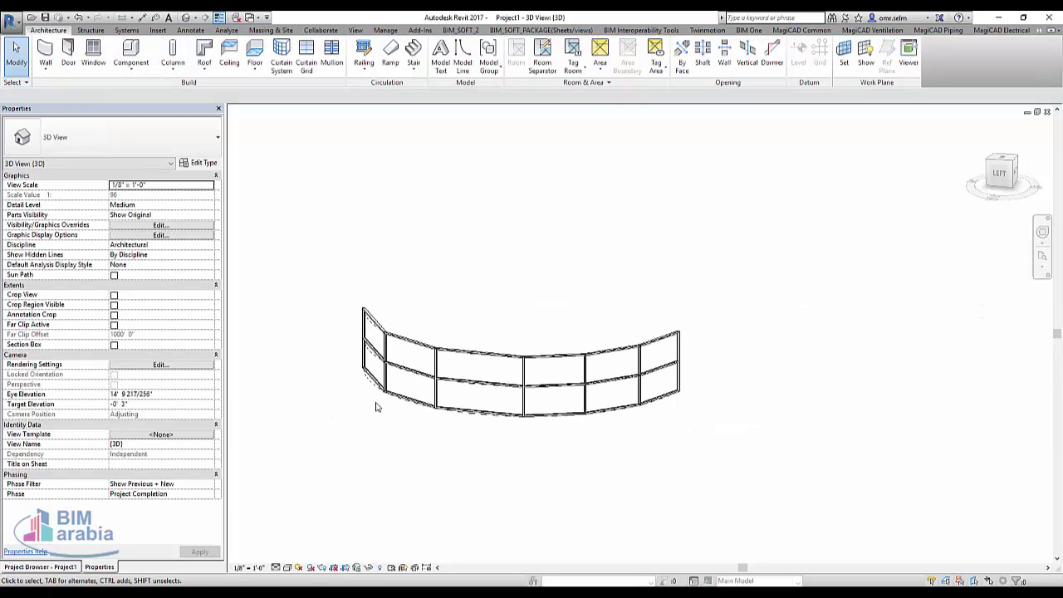
pyautogui.scroll(3, 378, 401)
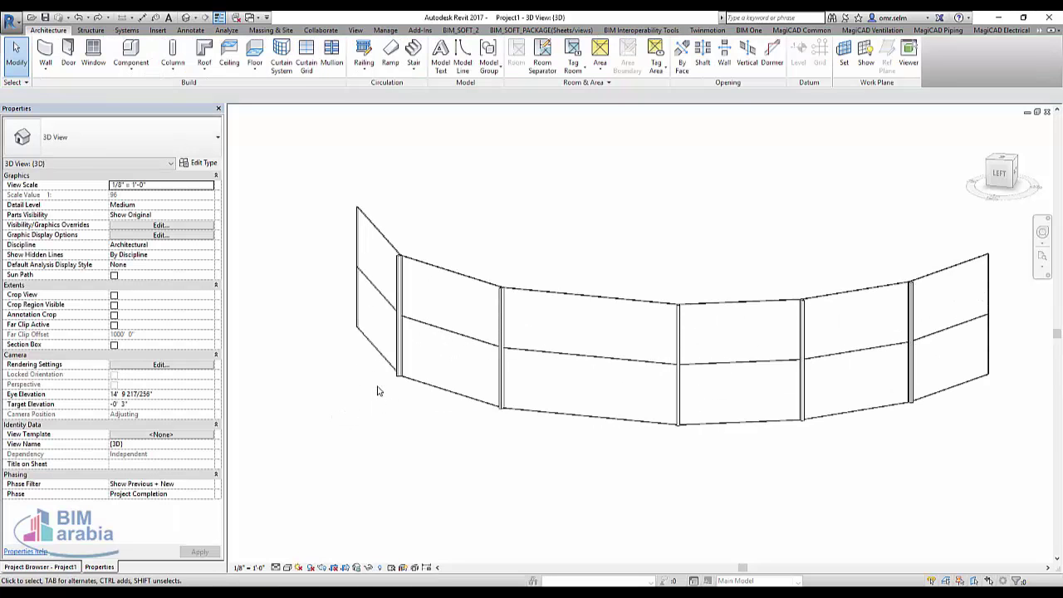
pyautogui.scroll(5, 378, 391)
pyautogui.hotkey('ctrl', 'z')
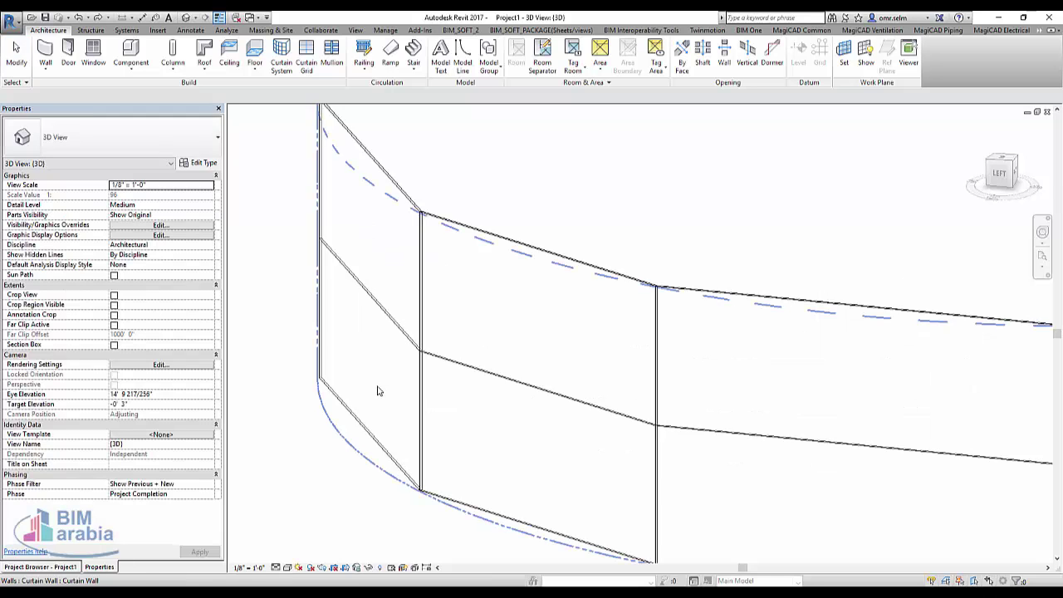
pyautogui.scroll(-5, 378, 391)
pyautogui.hotkey('ctrl', 'z')
pyautogui.hotkey('ctrl', 'z')
pyautogui.hotkey('ctrl', 'z')
pyautogui.hotkey('ctrl', 'z')
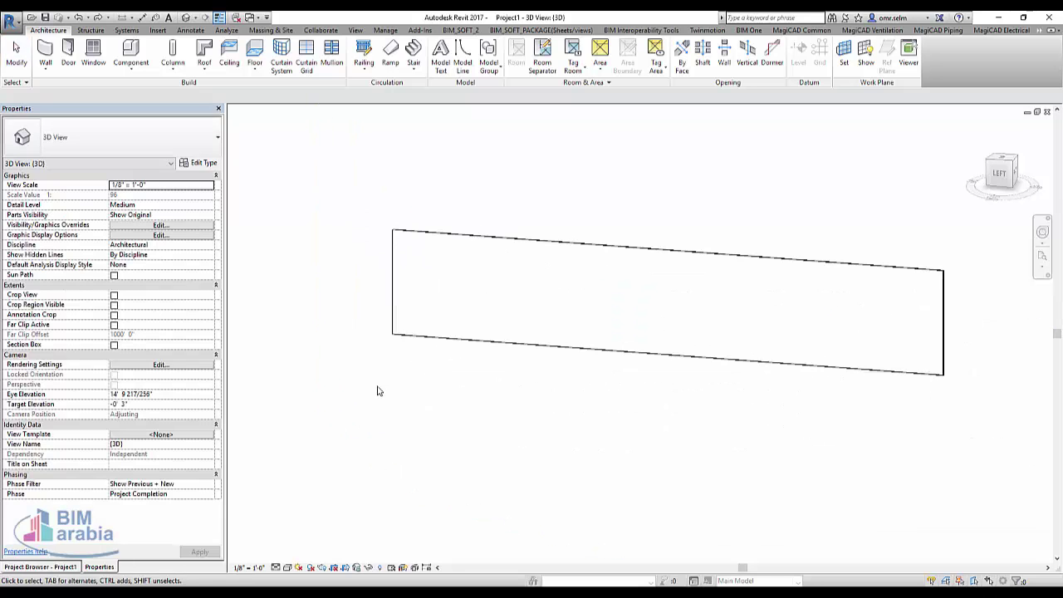
# In the Curtain Wall type properties, set the vertical grid layout to Fixed Distance.
pyautogui.click(629, 277)
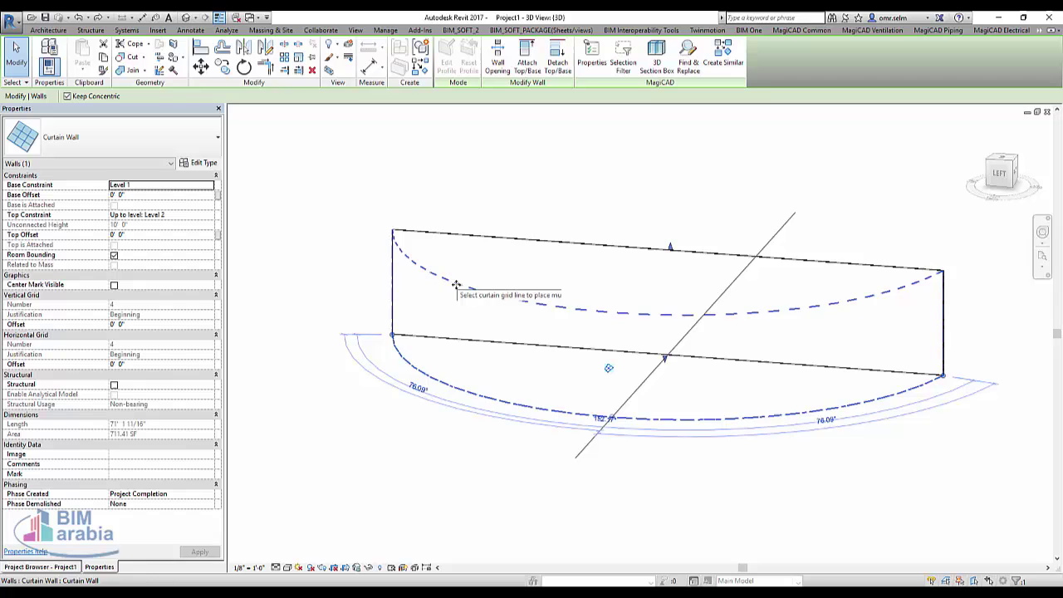
pyautogui.click(200, 163)
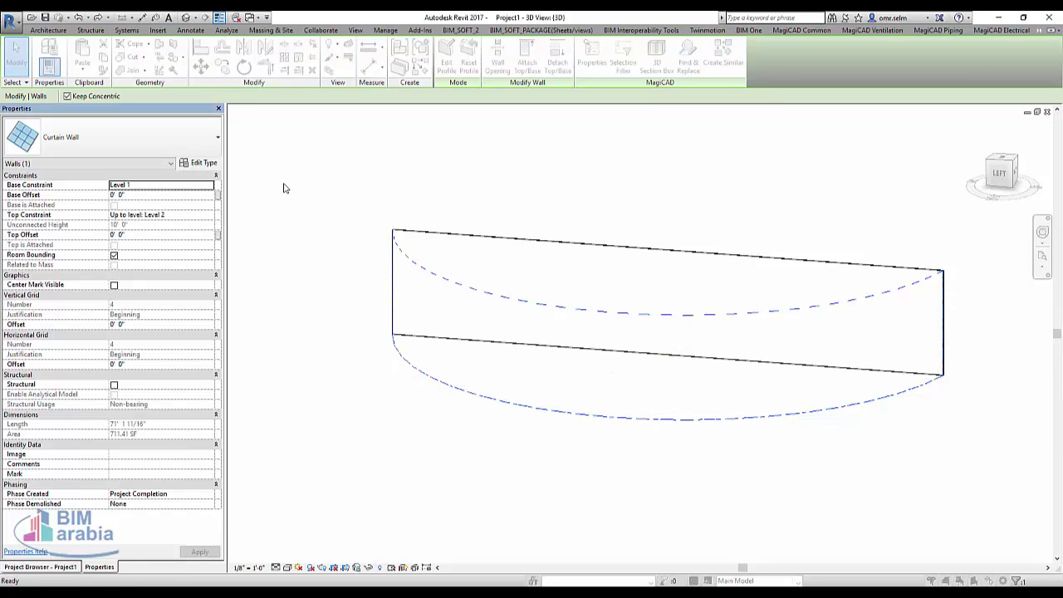
pyautogui.moveTo(723, 64); pyautogui.dragTo(283, 161)
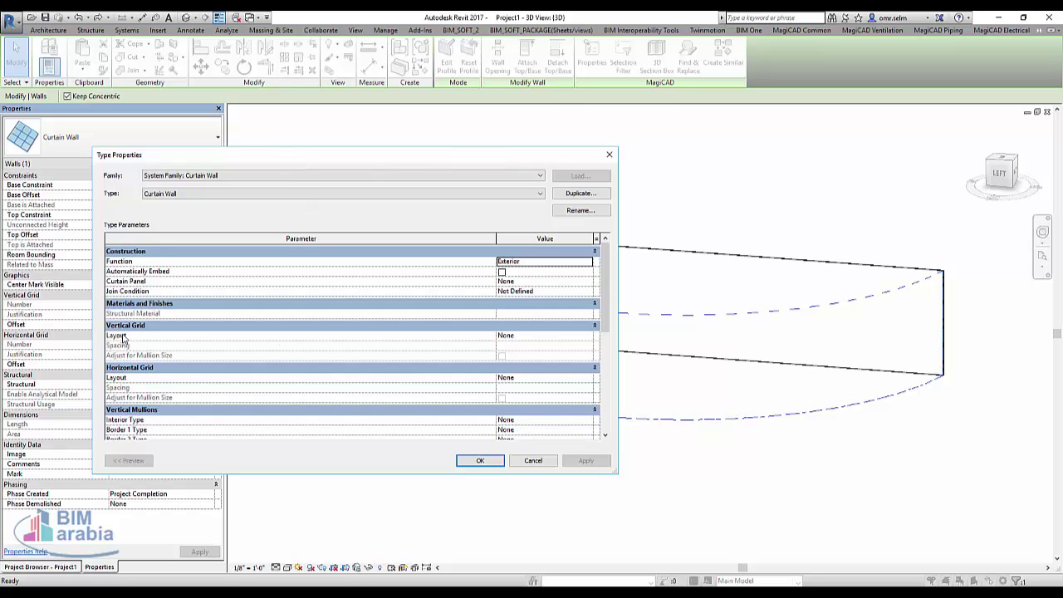
pyautogui.click(587, 337)
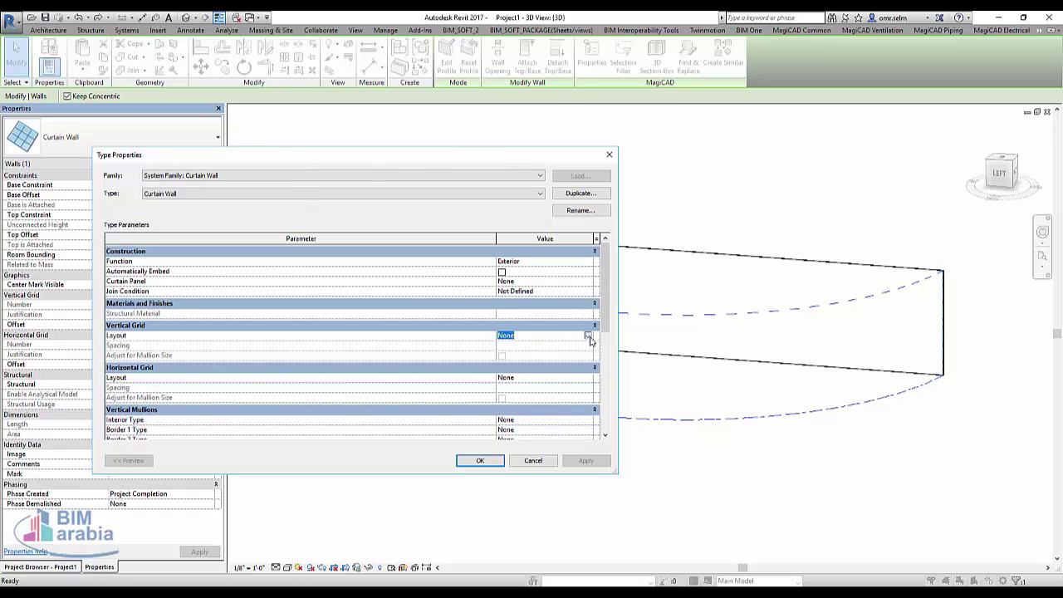
pyautogui.click(587, 336)
pyautogui.click(550, 357)
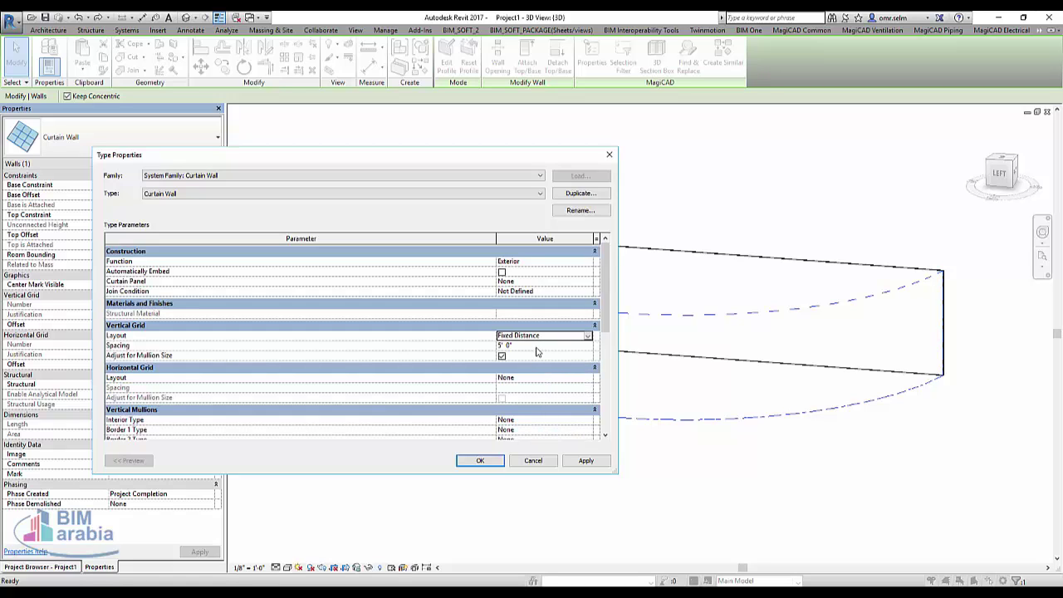
pyautogui.click(580, 460)
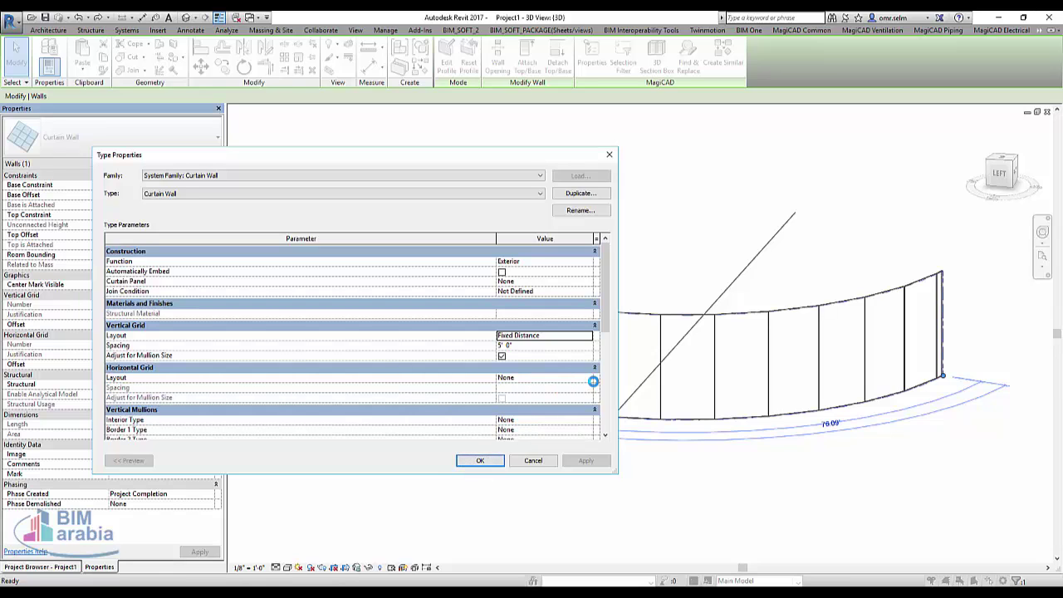
# Set horizontal grid layout to Fixed Distance and join condition to Horizontal Grid Continuous, then confirm.
pyautogui.click(589, 380)
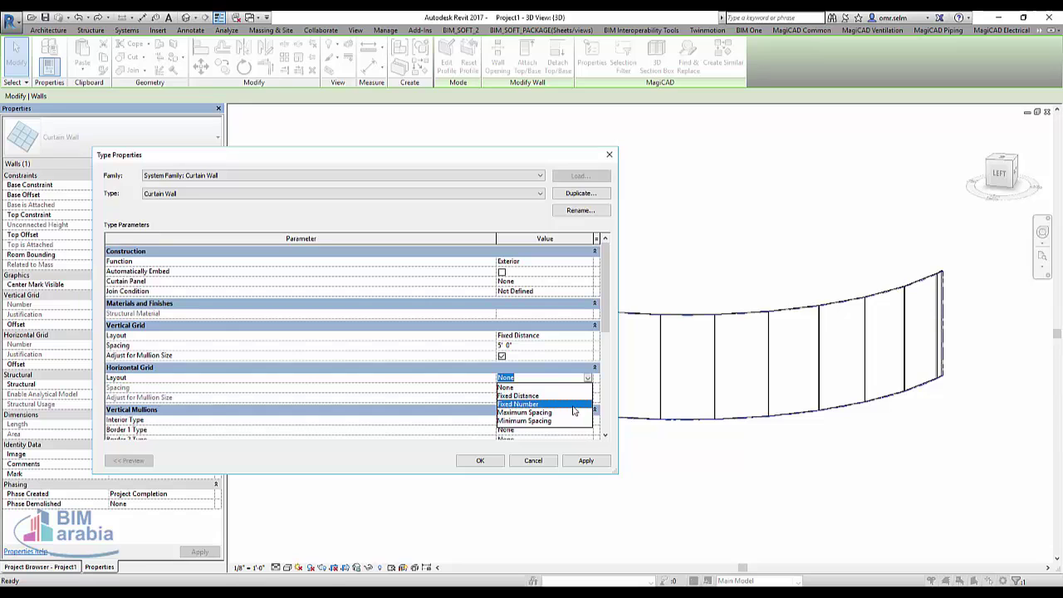
pyautogui.click(573, 405)
pyautogui.click(588, 380)
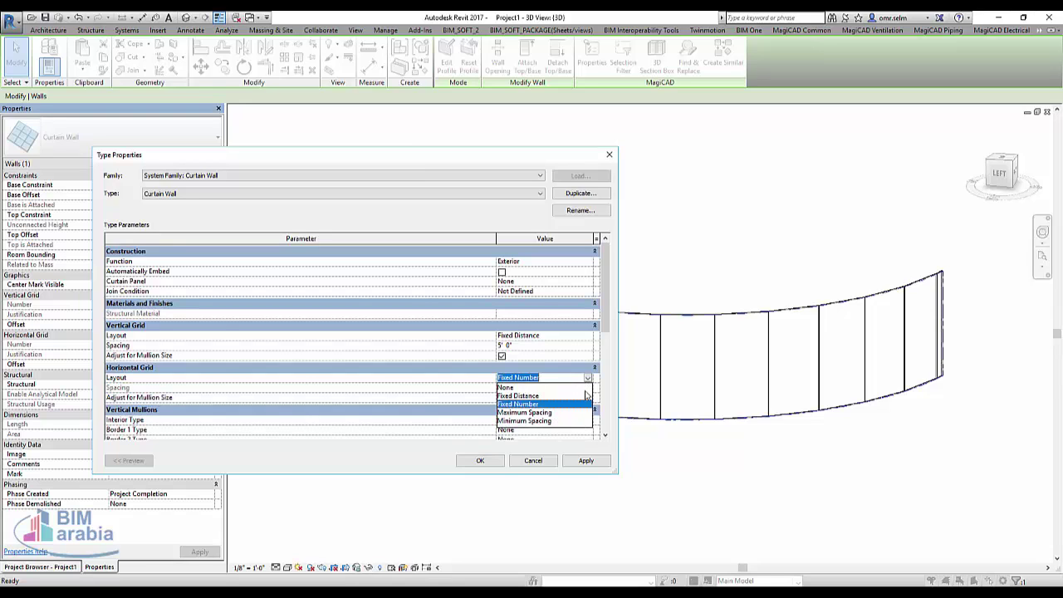
pyautogui.click(581, 397)
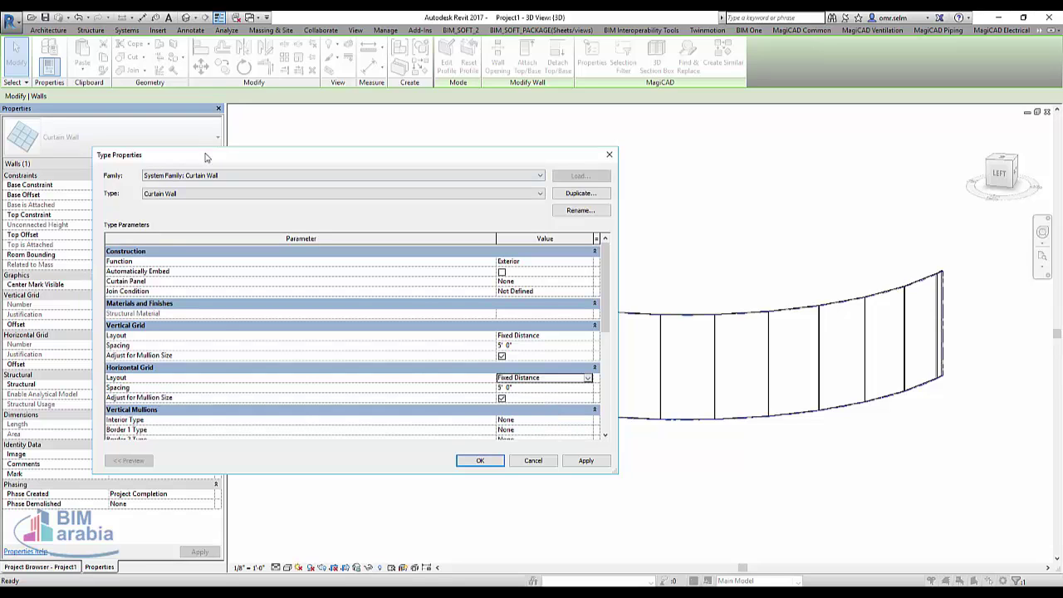
pyautogui.moveTo(205, 157); pyautogui.dragTo(401, 156)
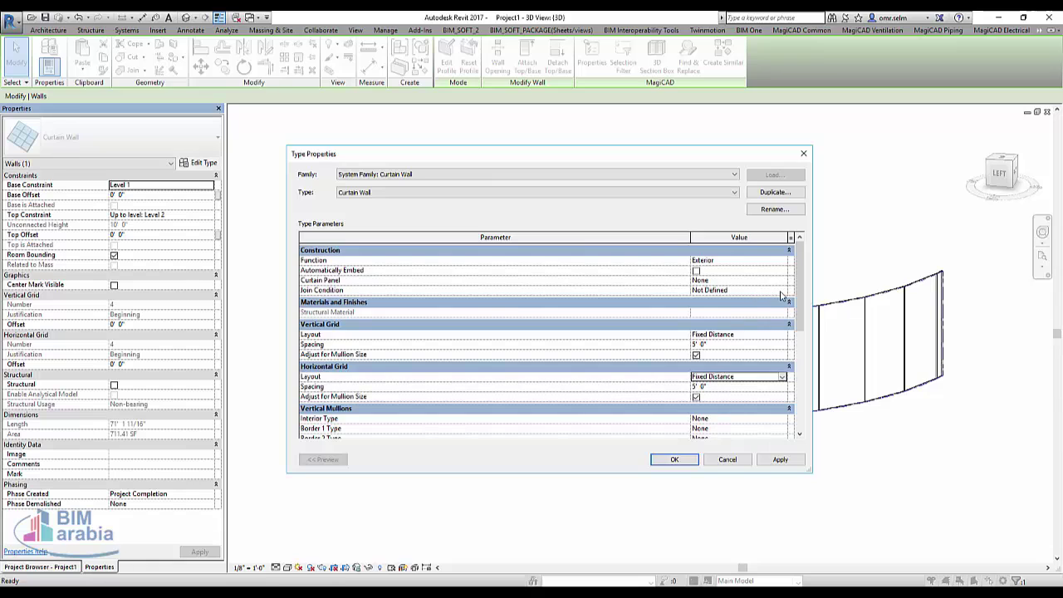
pyautogui.click(780, 461)
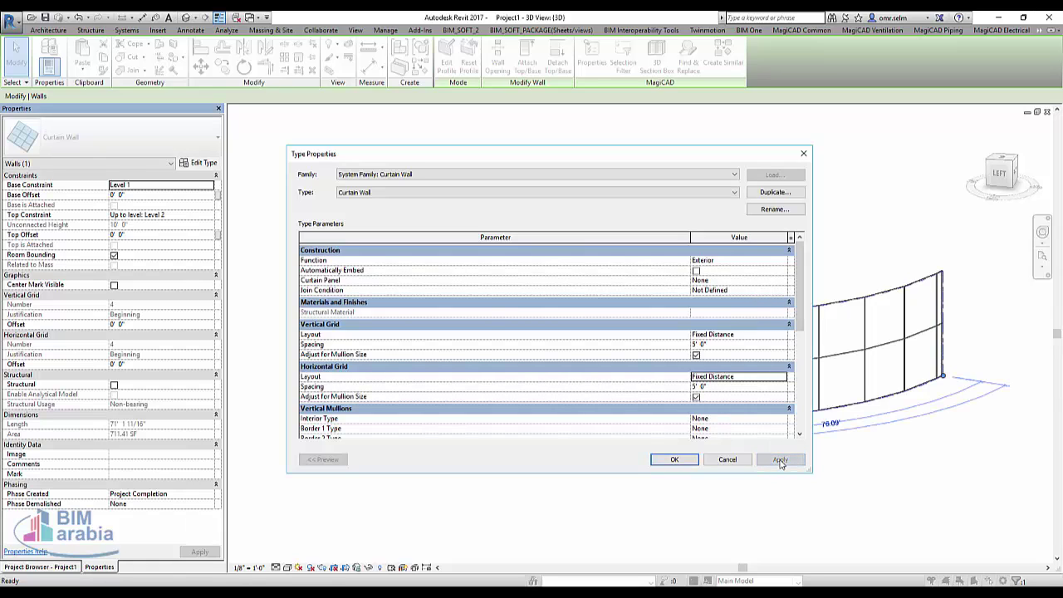
pyautogui.click(783, 291)
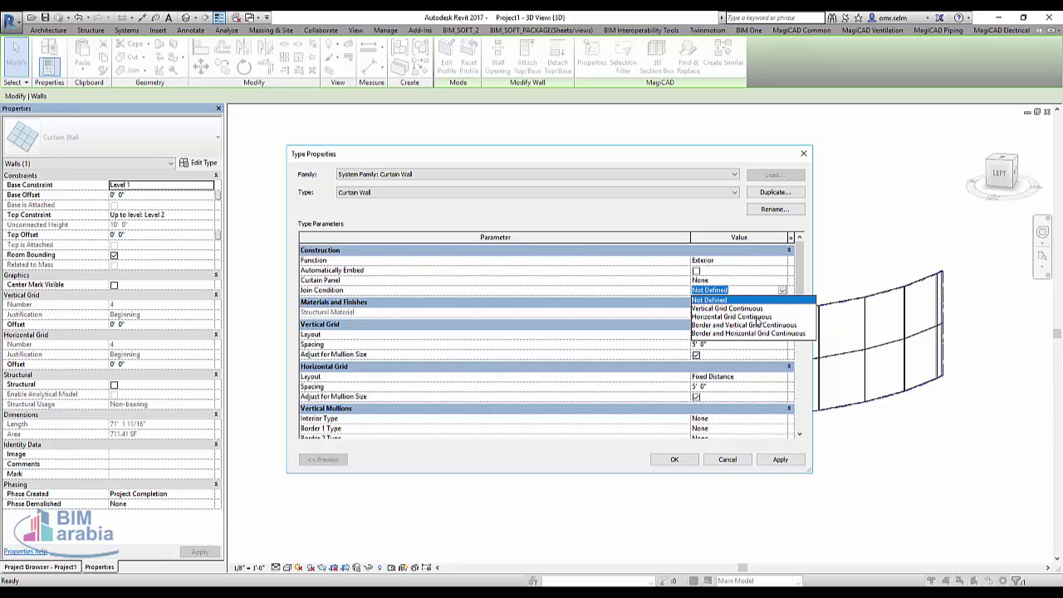
pyautogui.click(758, 317)
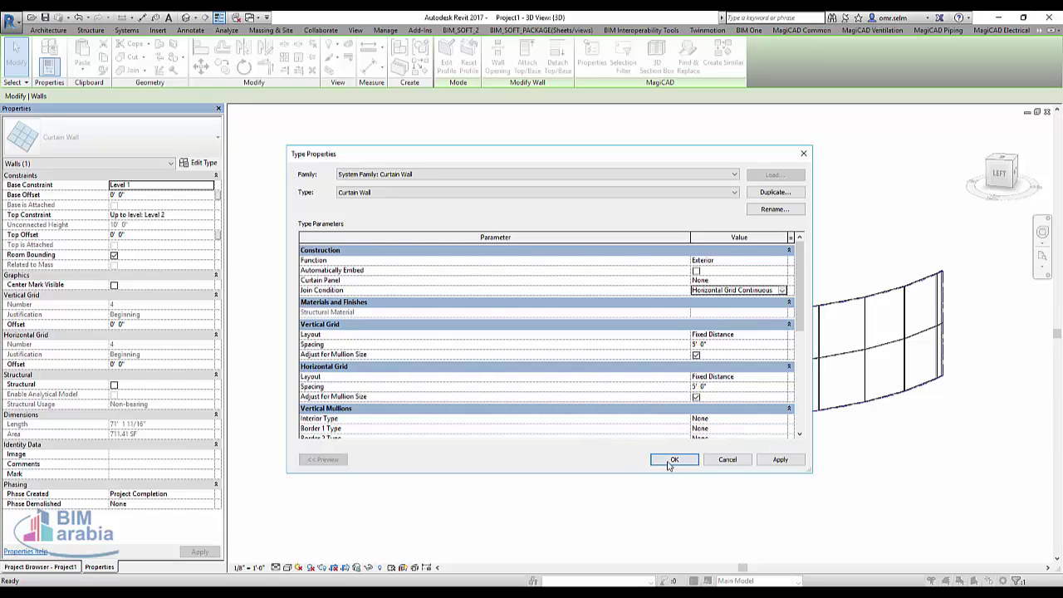
pyautogui.click(672, 459)
# Deselect the wall and start a Roof by Extrusion.
pyautogui.click(595, 255)
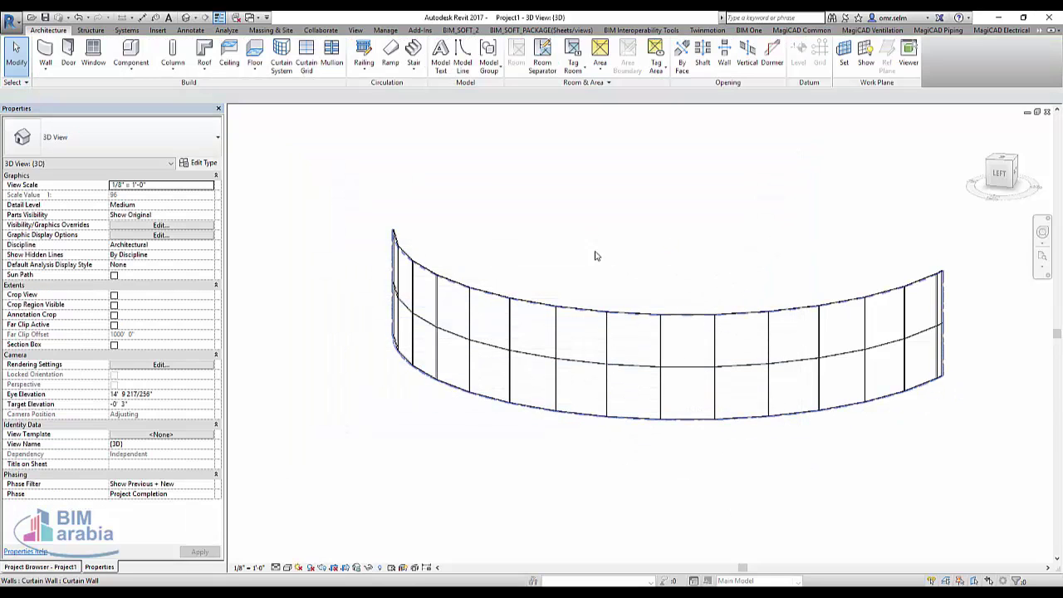
pyautogui.moveTo(663, 392)
pyautogui.keyDown('shift'); pyautogui.mouseDown(button='middle')
pyautogui.moveTo(533, 396)
pyautogui.moveTo(679, 375)
pyautogui.moveTo(463, 244)
pyautogui.moveTo(466, 405)
pyautogui.mouseUp(button='middle'); pyautogui.keyUp('shift')
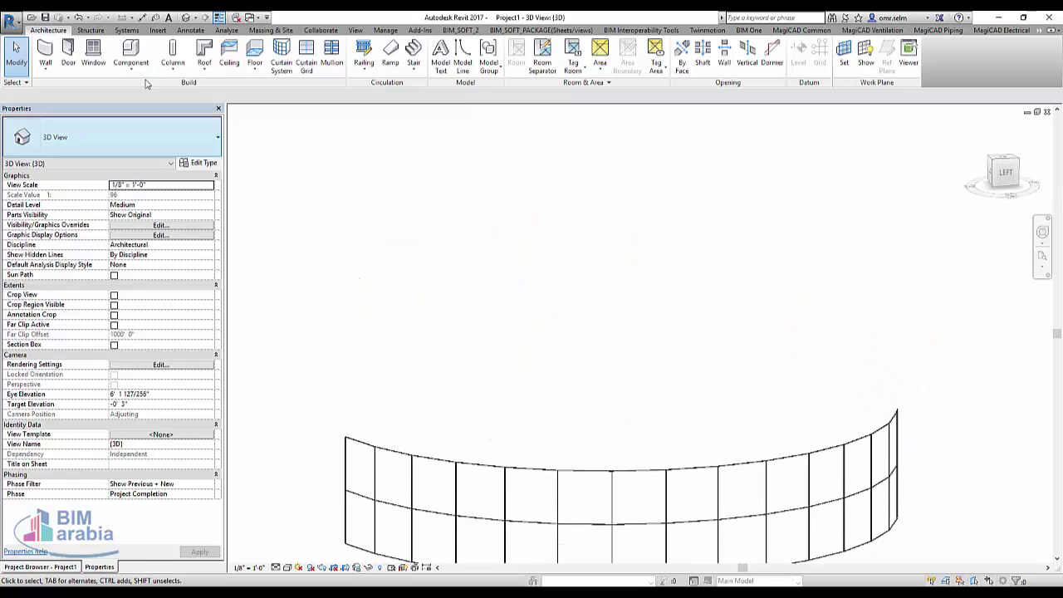
pyautogui.click(204, 73)
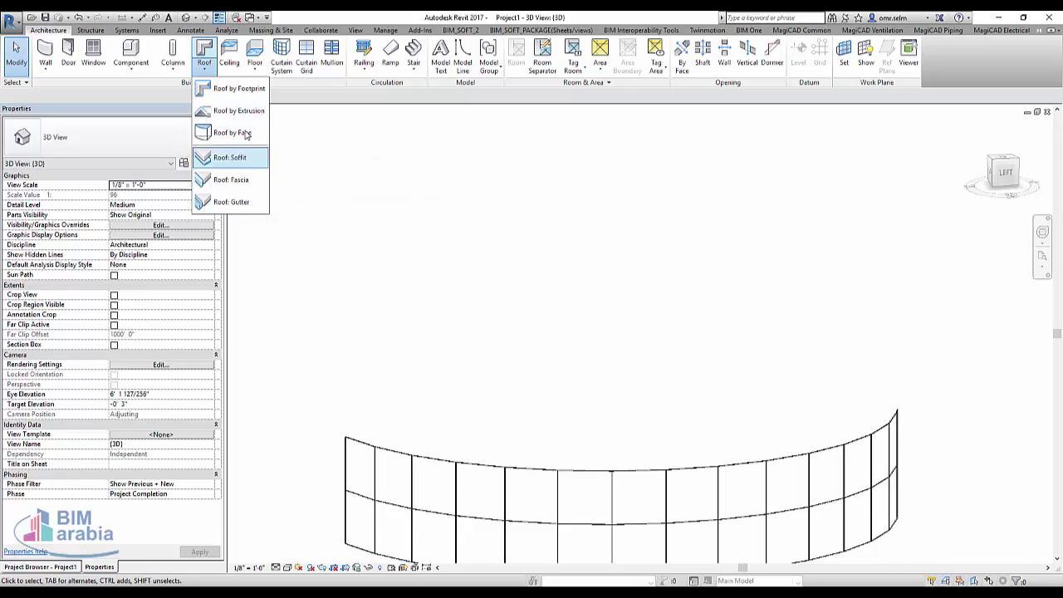
pyautogui.click(239, 111)
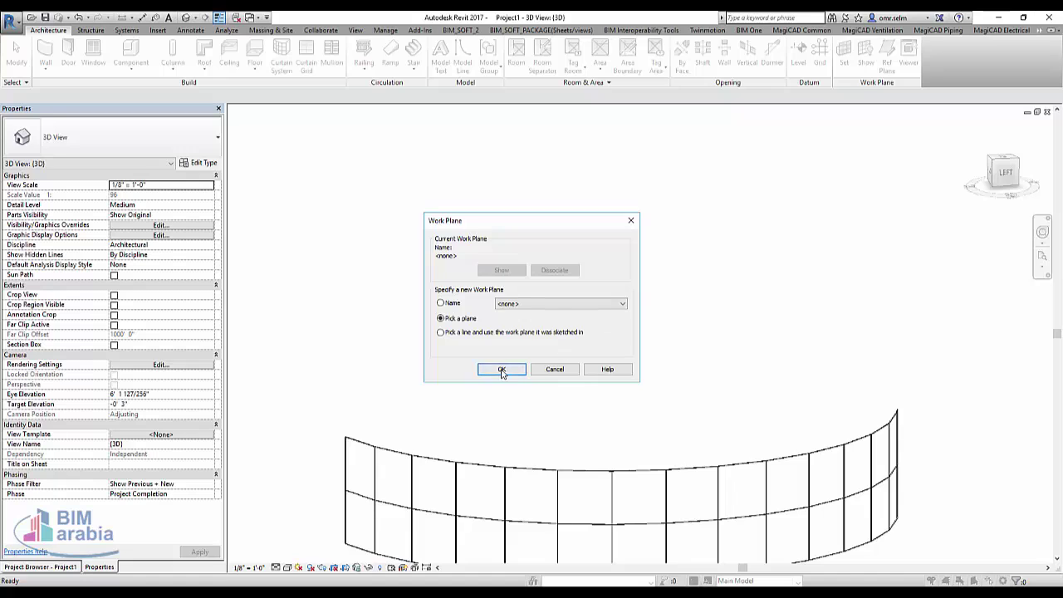
# Pick the curtain wall panel as sketch plane, accepting Level: Roof with 0' 0" offset.
pyautogui.click(511, 304)
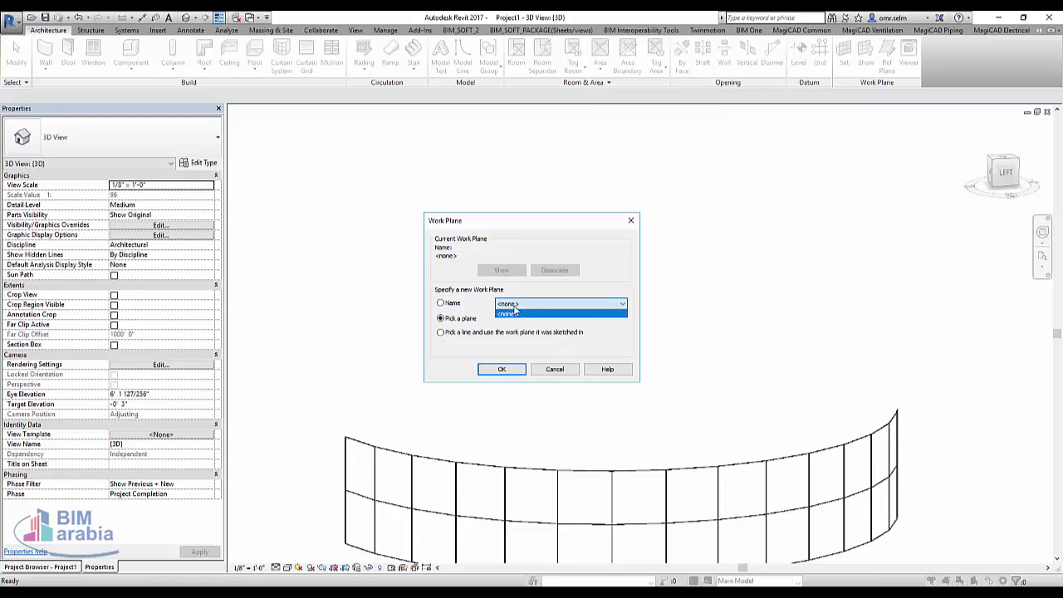
pyautogui.click(512, 313)
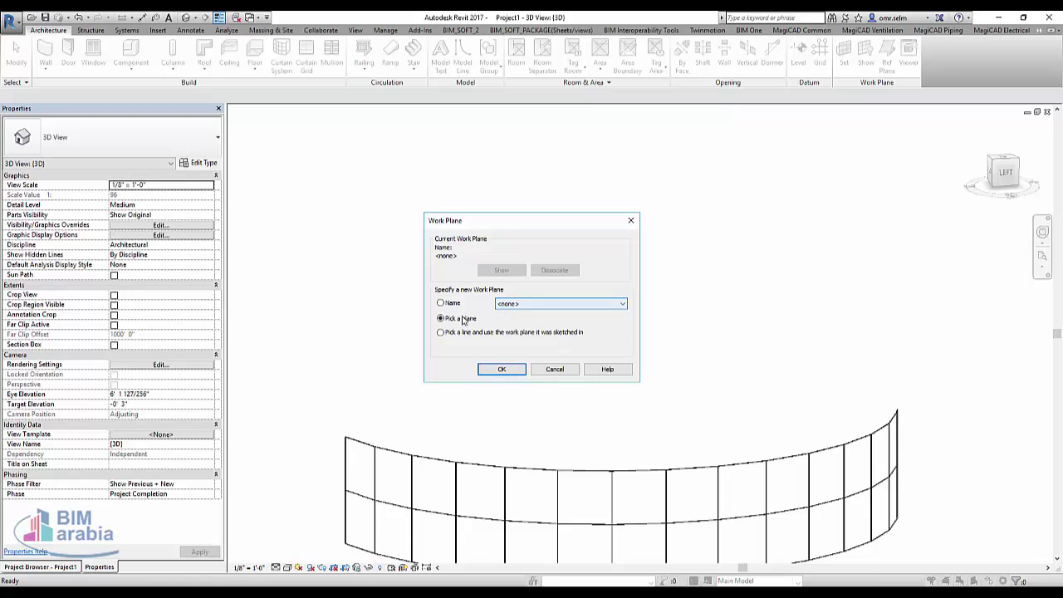
pyautogui.click(499, 370)
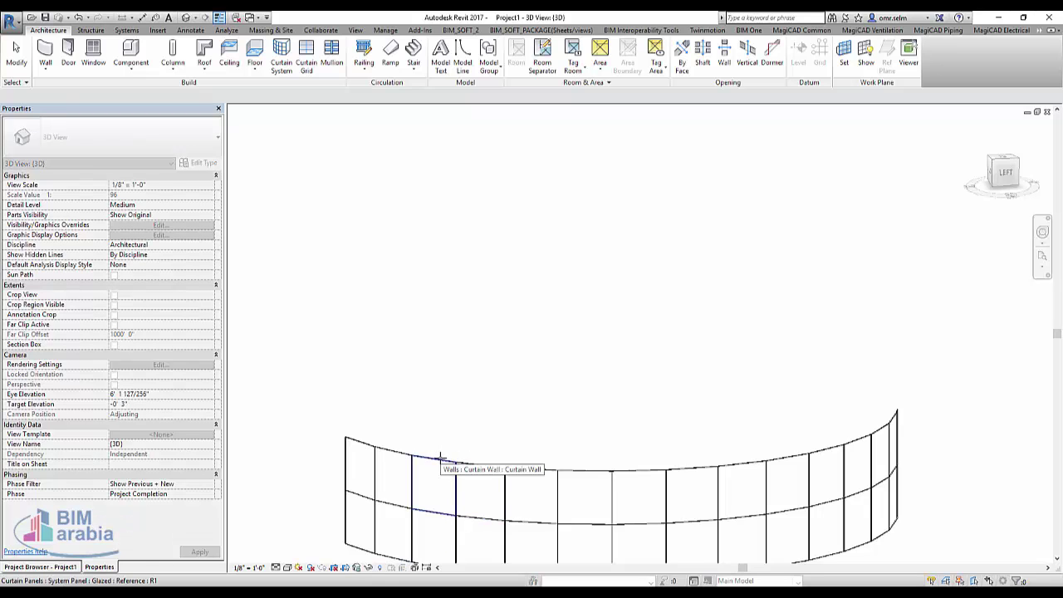
pyautogui.click(644, 467)
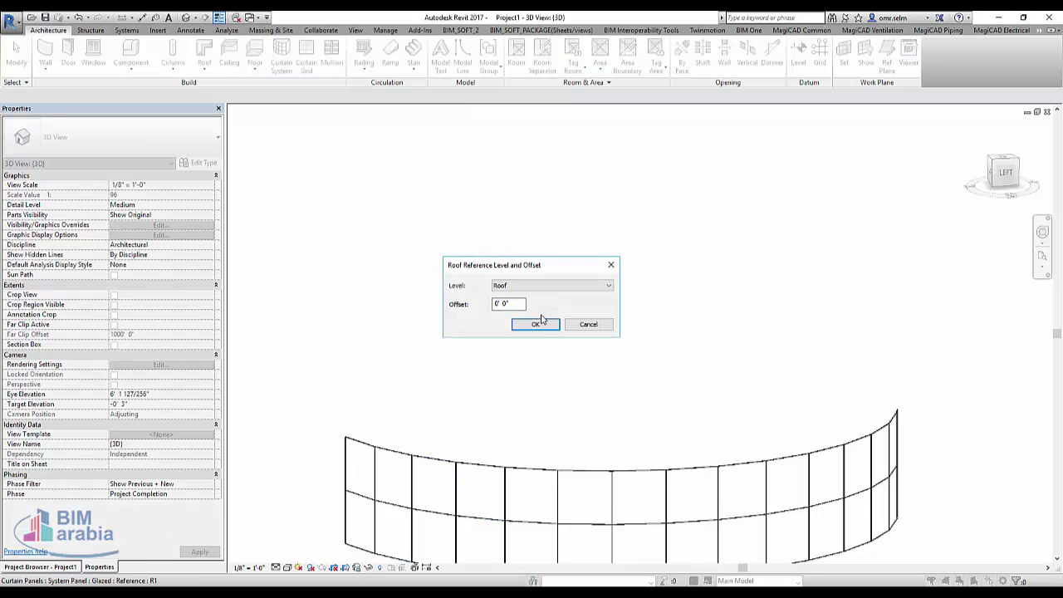
pyautogui.click(541, 320)
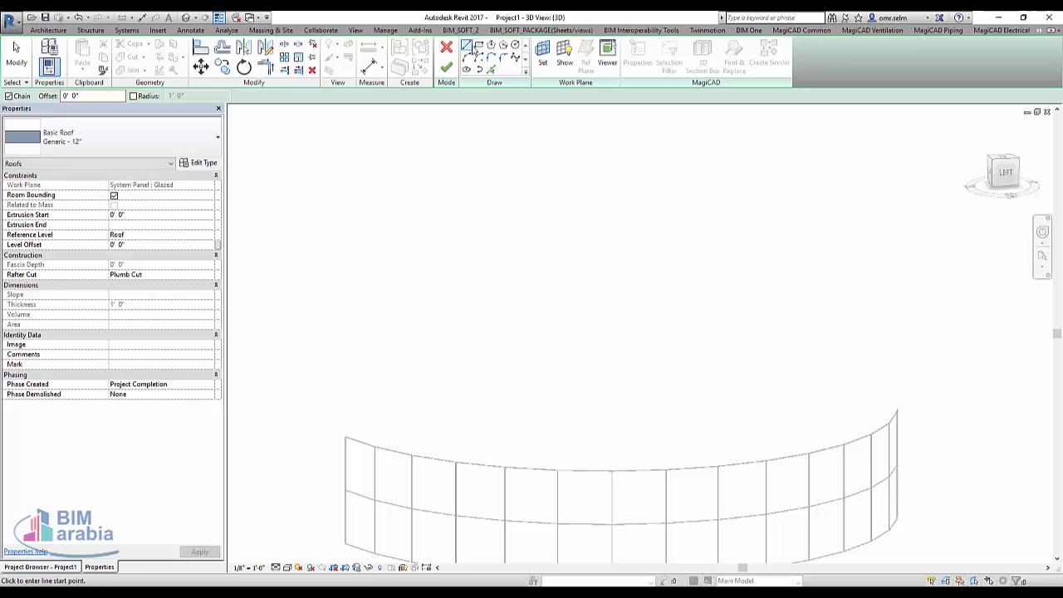
# Sketch a Start-End-Radius arc across the panel's top edge and finish the Generic - 12" extruded roof.
pyautogui.click(467, 56)
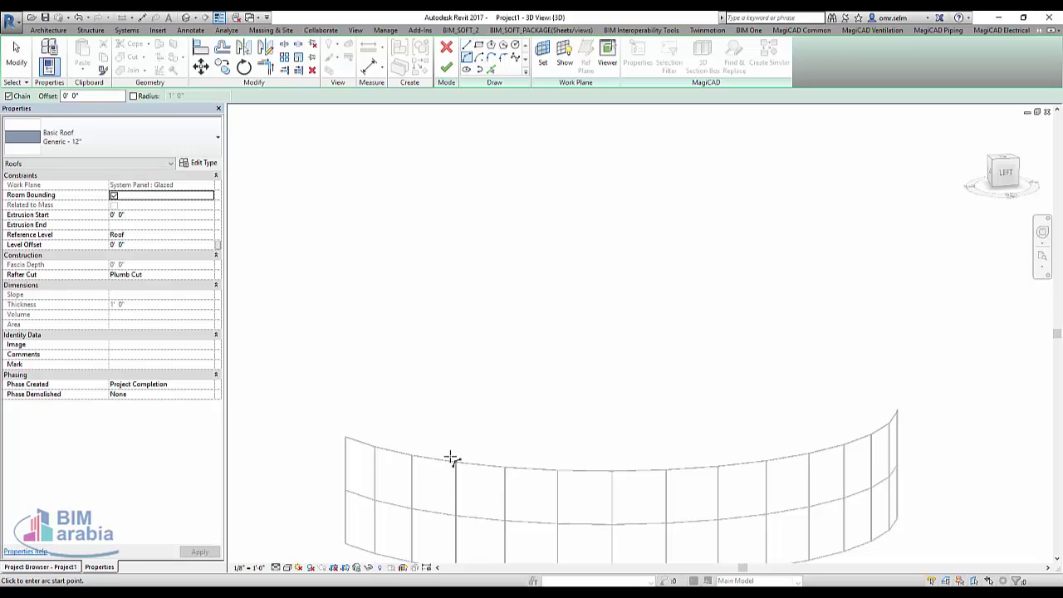
pyautogui.click(450, 458)
pyautogui.click(823, 447)
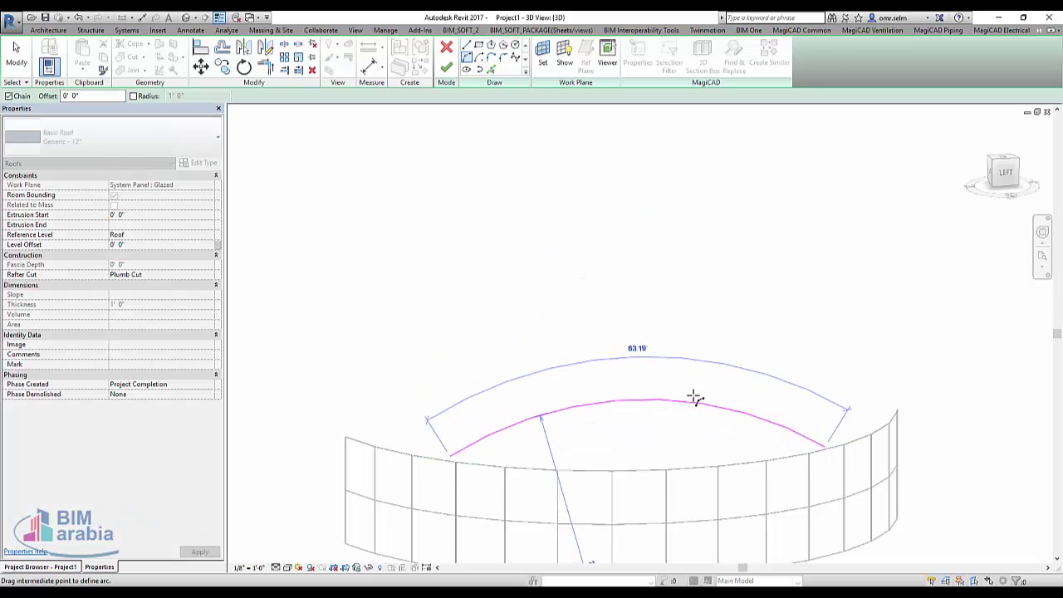
pyautogui.click(690, 409)
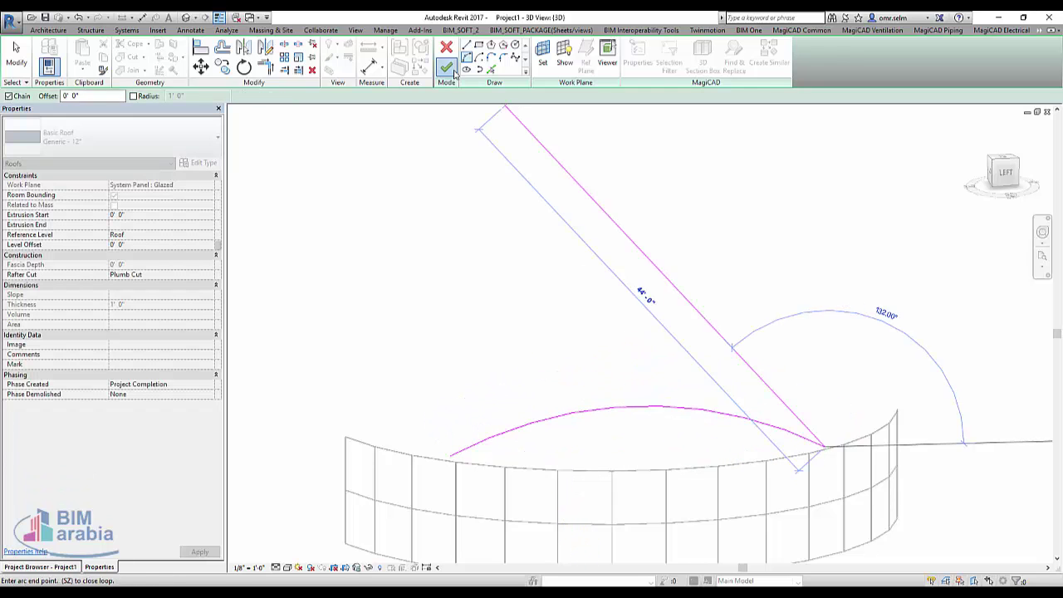
pyautogui.click(453, 71)
pyautogui.moveTo(560, 316)
pyautogui.keyDown('shift'); pyautogui.mouseDown(button='middle')
pyautogui.moveTo(802, 486)
pyautogui.moveTo(555, 339)
pyautogui.mouseUp(button='middle'); pyautogui.keyUp('shift')
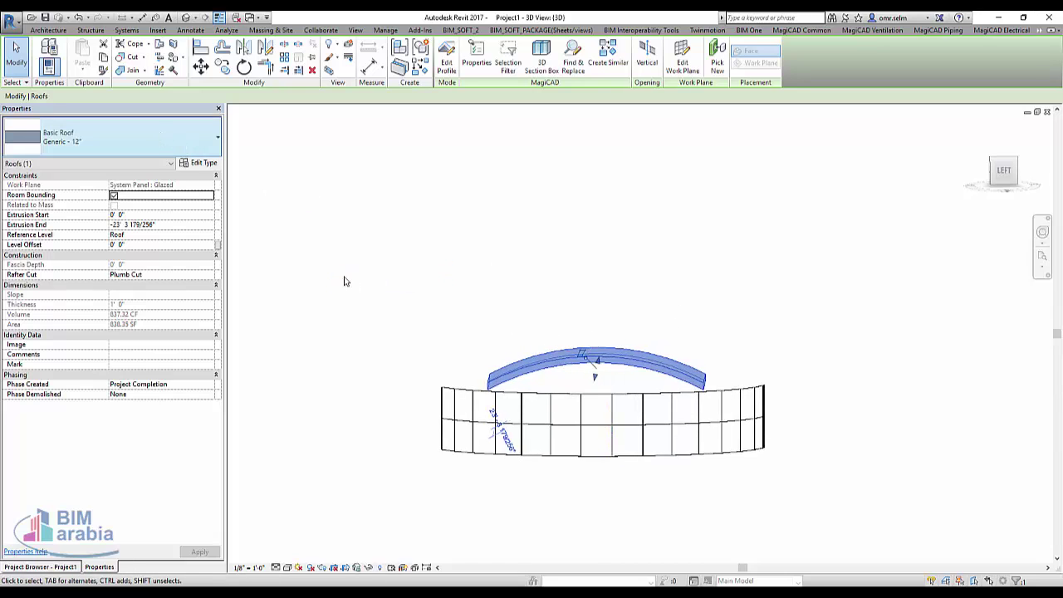
pyautogui.moveTo(346, 280)
pyautogui.keyDown('shift'); pyautogui.mouseDown(button='middle')
pyautogui.moveTo(410, 332)
pyautogui.moveTo(425, 359)
pyautogui.mouseUp(button='middle'); pyautogui.keyUp('shift')
# Change the arched roof's type to Sloped Glazing, giving it 4-by-4 glazing grids.
pyautogui.click(427, 353)
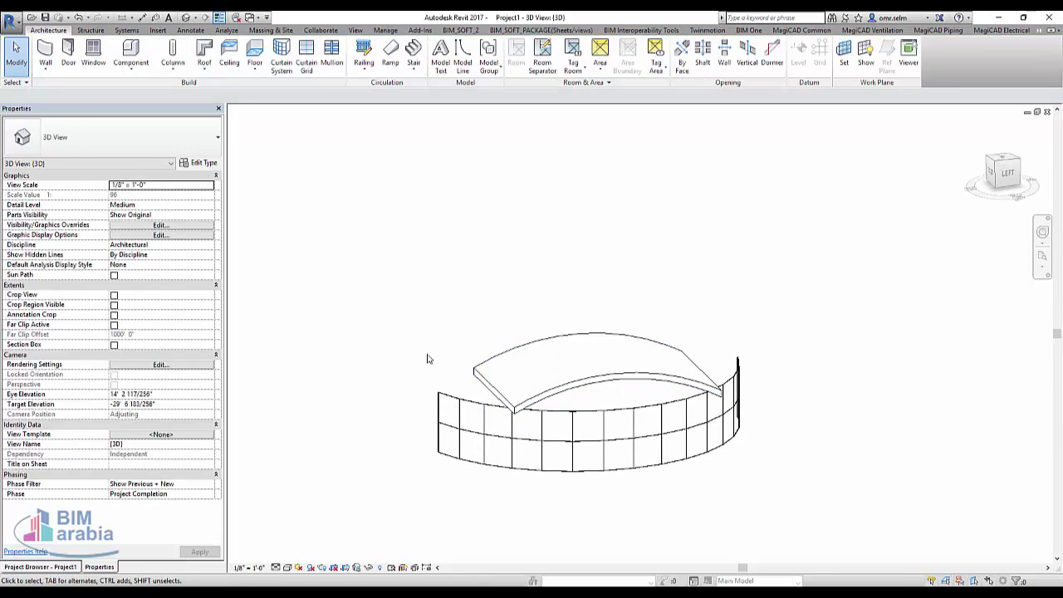
pyautogui.click(545, 375)
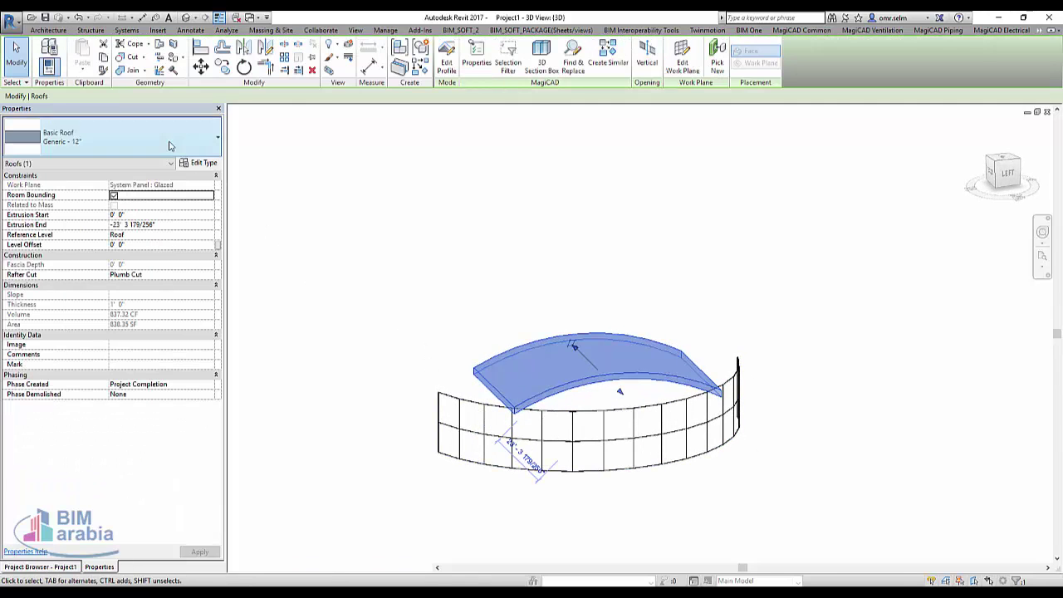
pyautogui.click(116, 140)
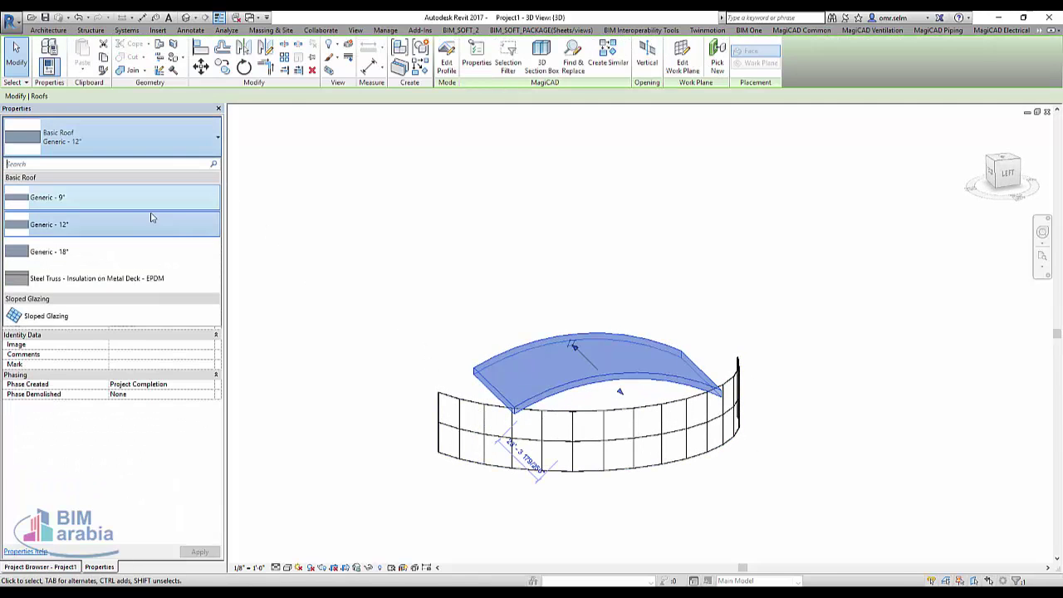
pyautogui.click(74, 316)
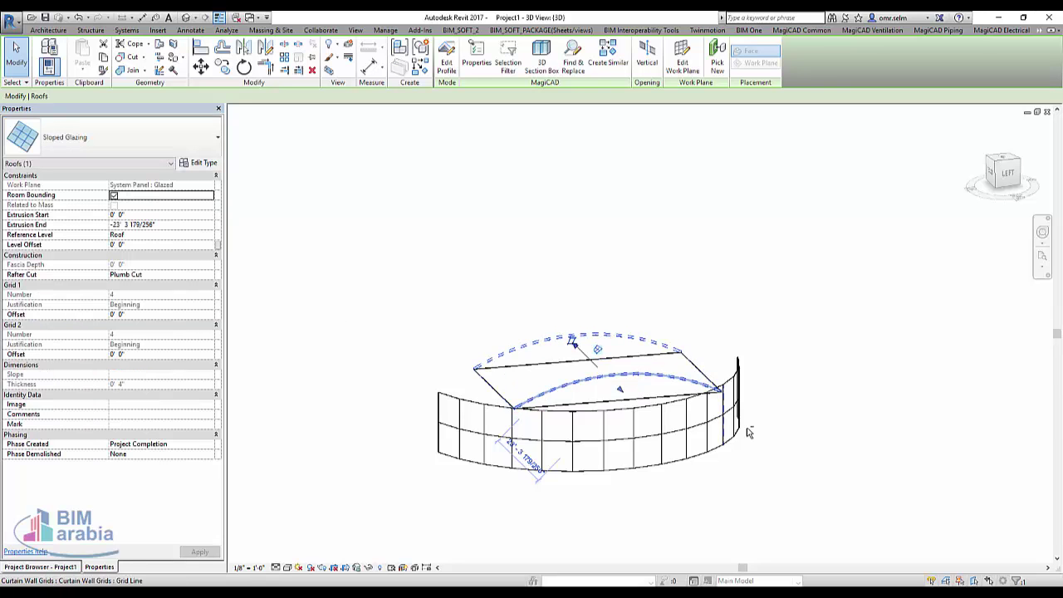
pyautogui.moveTo(749, 430)
pyautogui.keyDown('shift'); pyautogui.mouseDown(button='middle')
pyautogui.moveTo(768, 434)
pyautogui.moveTo(773, 423)
pyautogui.mouseUp(button='middle'); pyautogui.keyUp('shift')
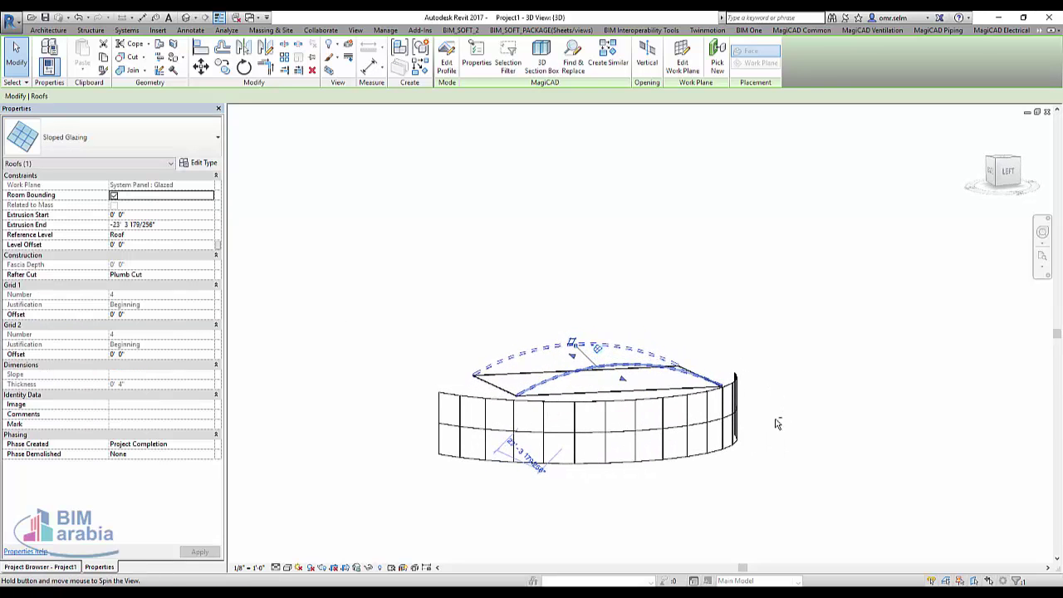
pyautogui.click(60, 32)
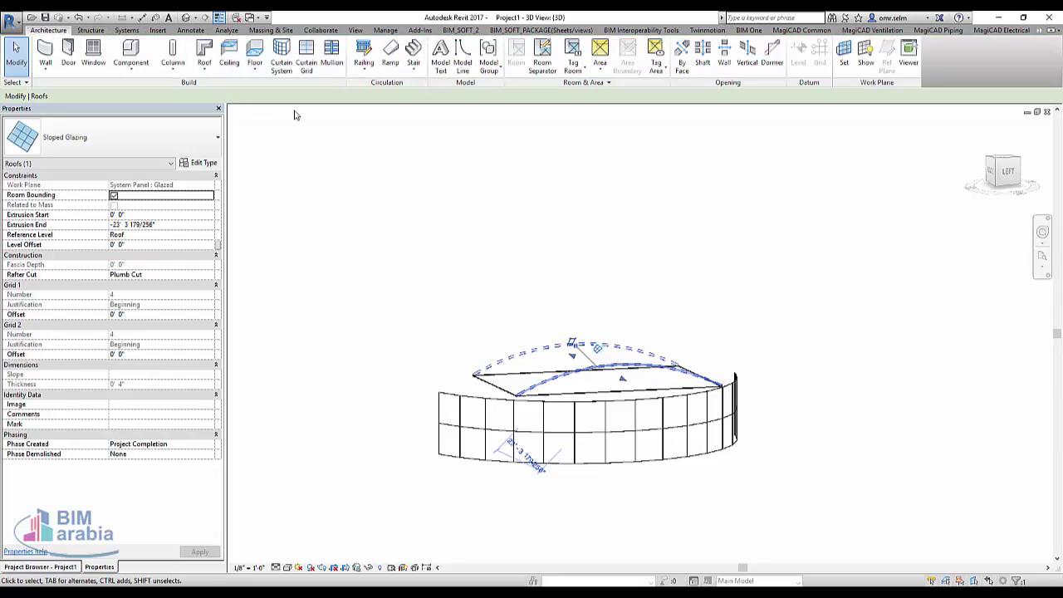
# Place a curtain grid line across the sloped glazing roof to split it into panels.
pyautogui.click(306, 66)
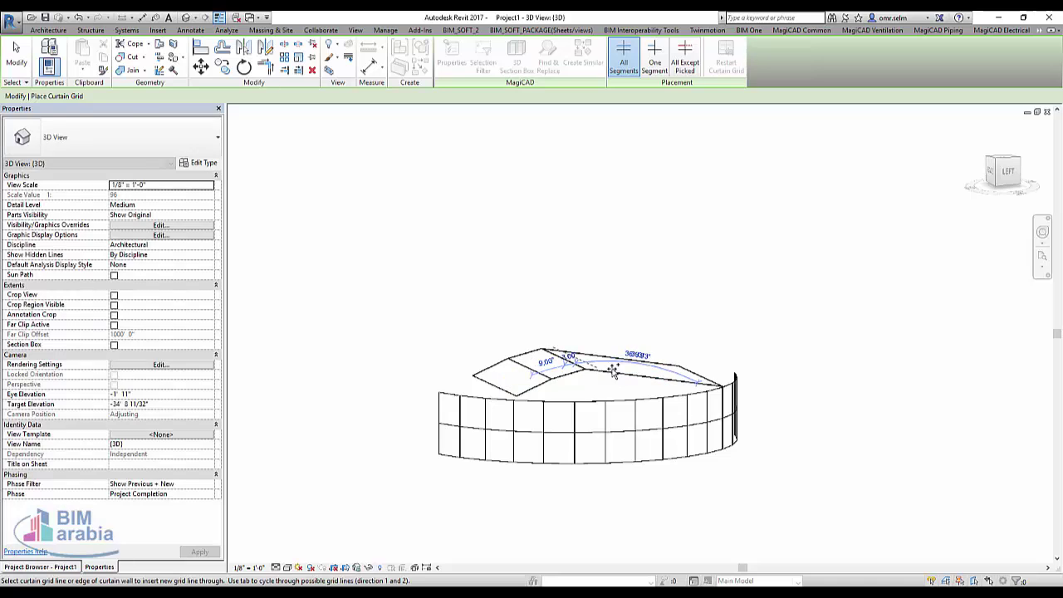
pyautogui.click(662, 375)
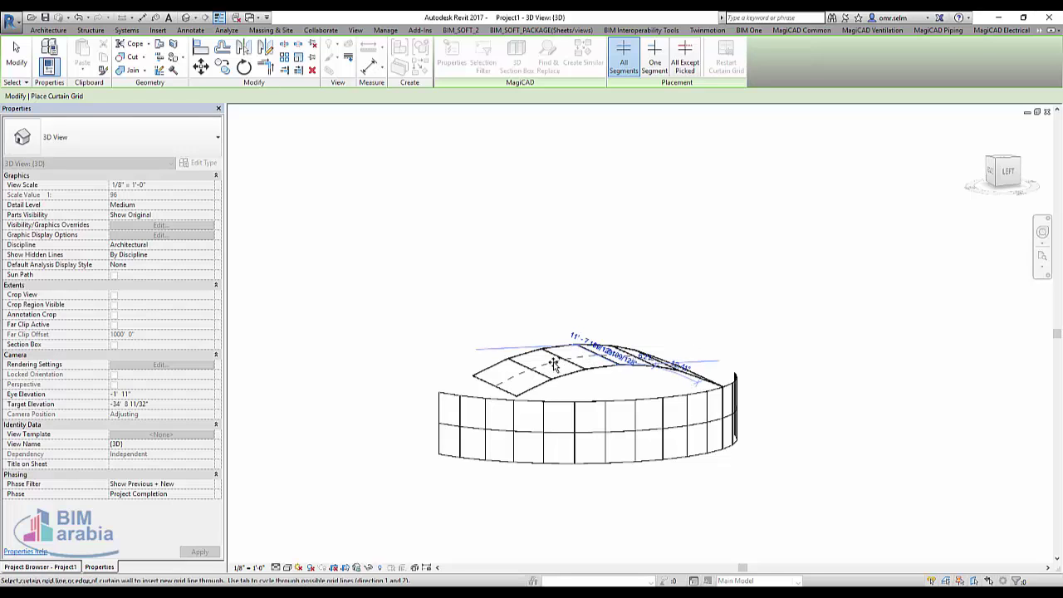
pyautogui.press('Escape')
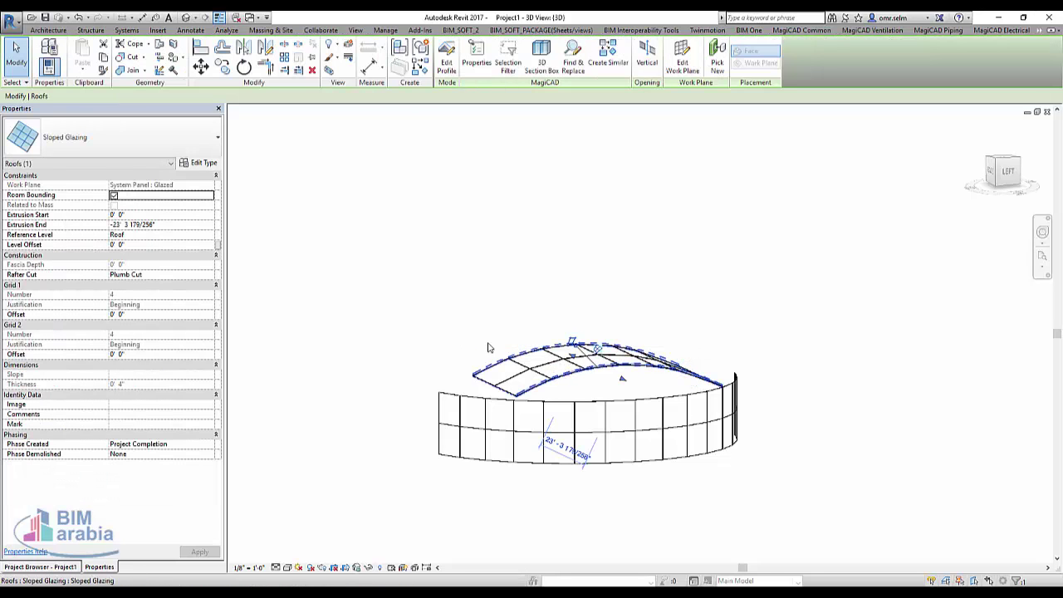
# Open Edit Type for the Sloped Glazing roof to view its grid layouts.
pyautogui.click(204, 164)
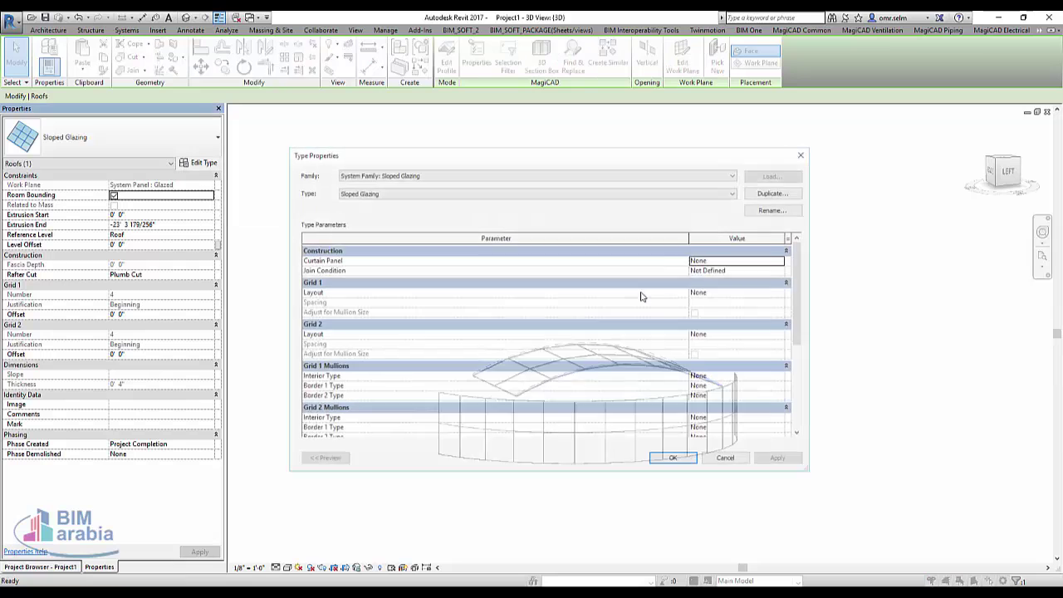